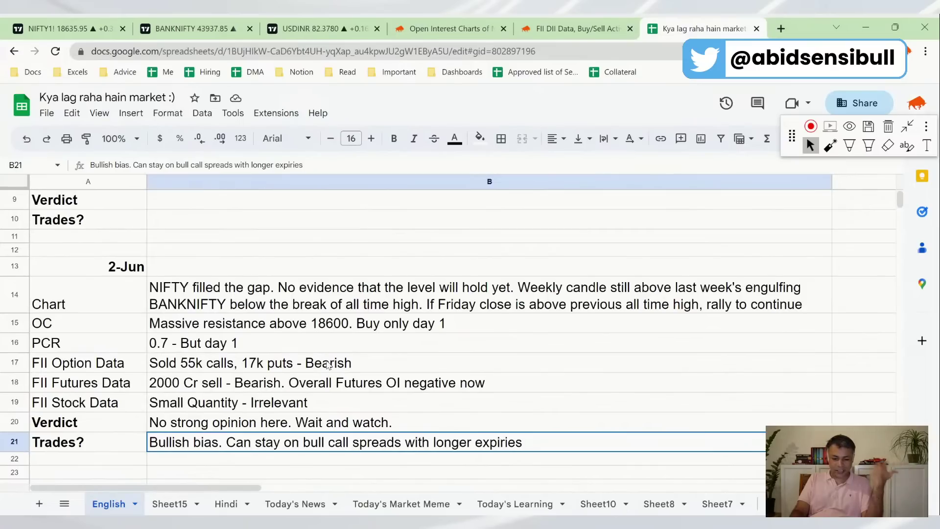
# Review the 2-Jun notes from OC through Trades? in B14–B21, then return up to the 5-Jun block
pyautogui.press('Up')
pyautogui.press('Up')
pyautogui.press('Up')
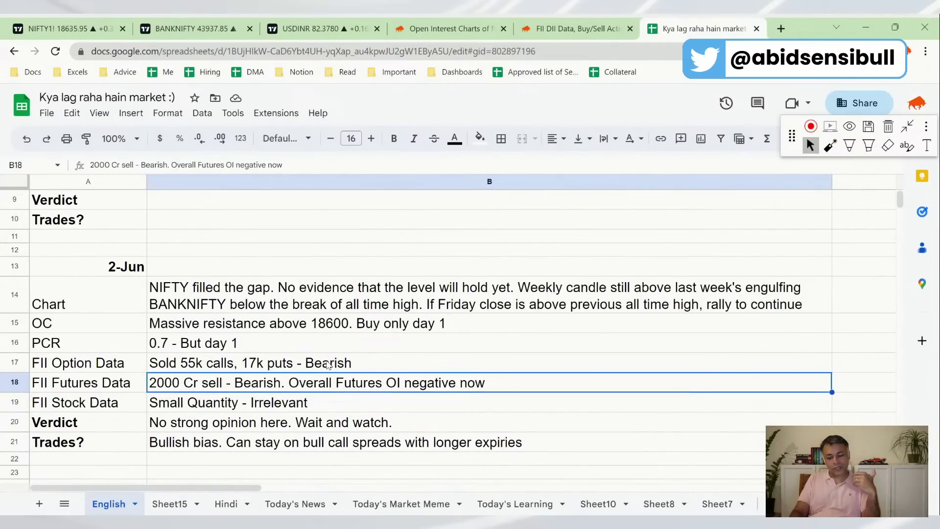
pyautogui.press('Up')
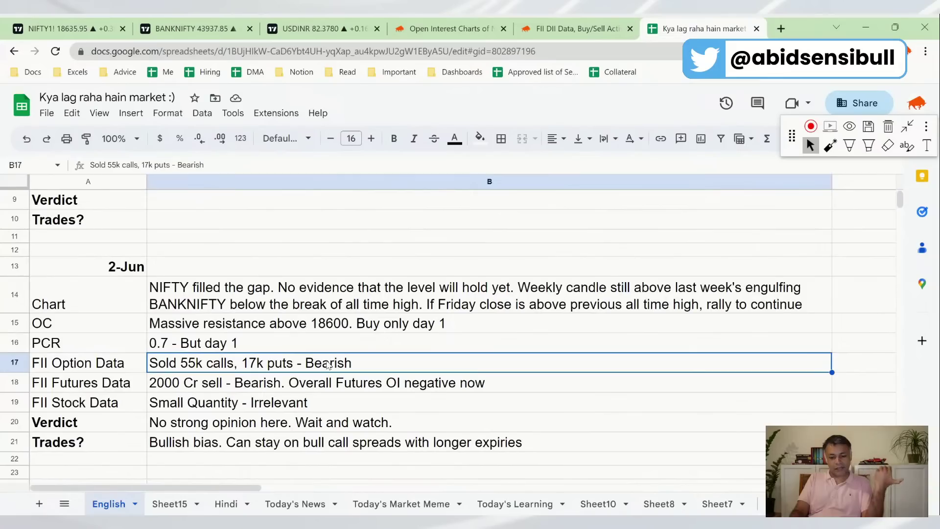
pyautogui.press('Up')
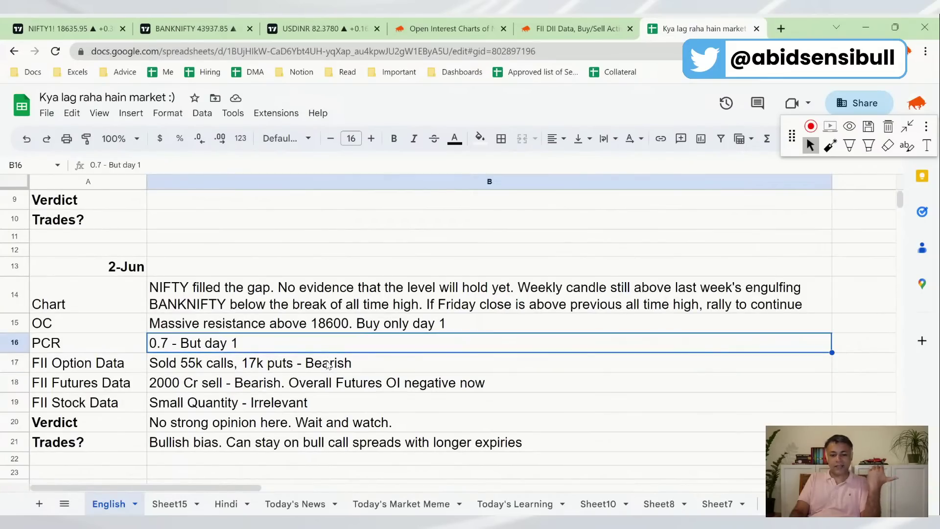
pyautogui.press('Up')
pyautogui.press('Up')
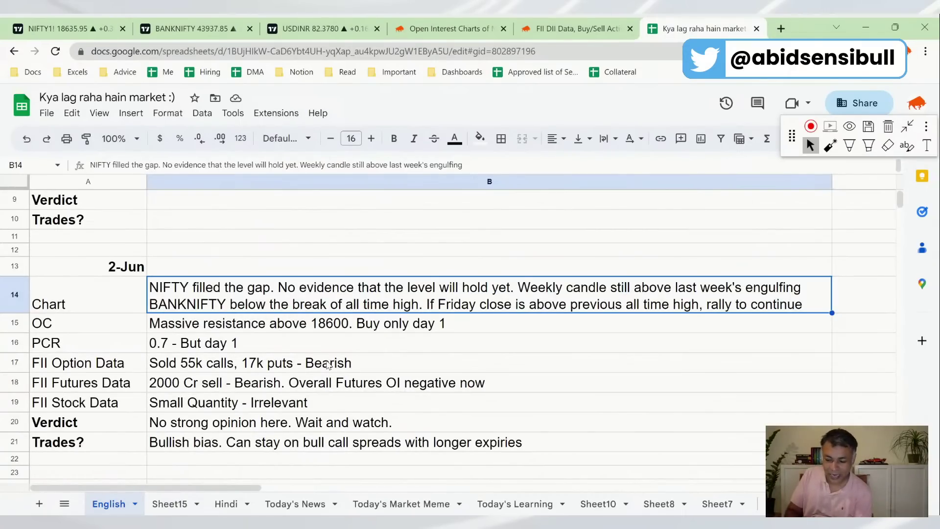
pyautogui.press('Down')
pyautogui.press('Down')
pyautogui.press('Down')
pyautogui.press('Down')
pyautogui.press('Down')
pyautogui.press('Down')
pyautogui.press('Down')
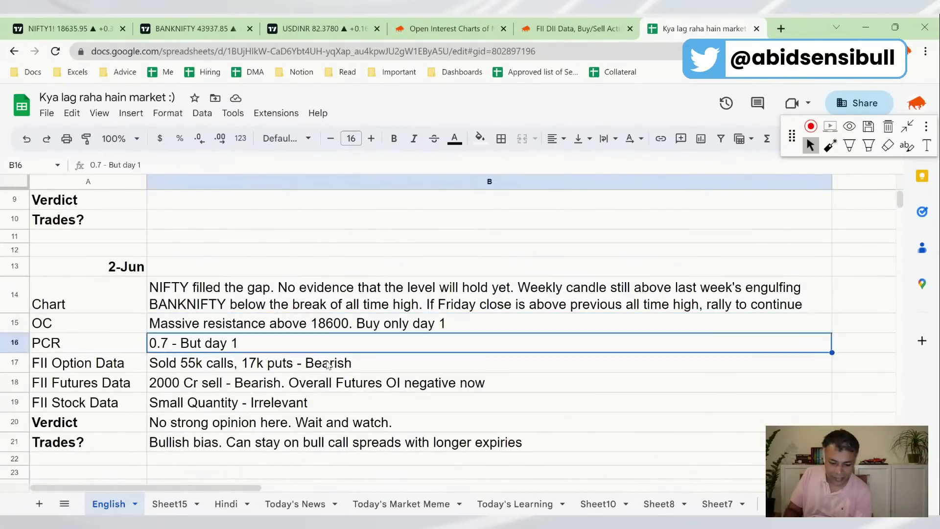
pyautogui.press('Up')
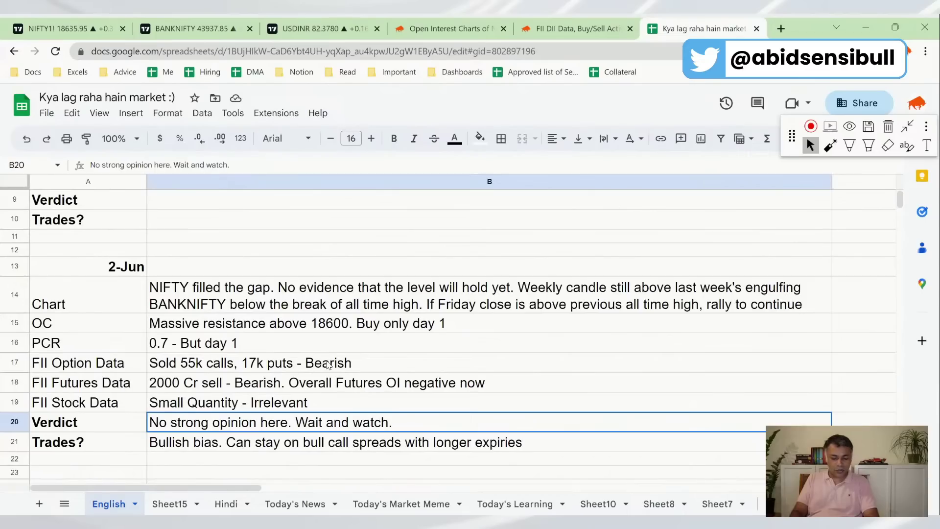
pyautogui.press('Down')
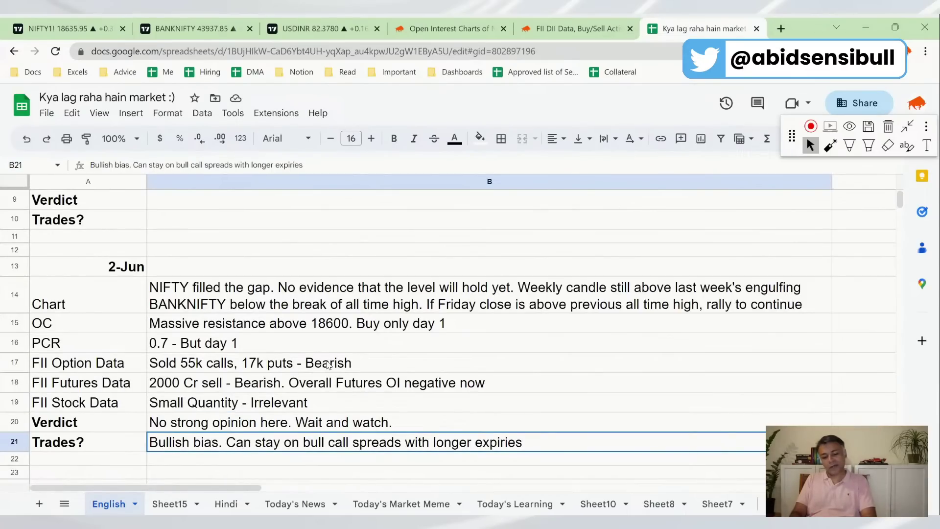
pyautogui.press('Up')
pyautogui.press('Up')
pyautogui.press('Up')
pyautogui.press('Up')
pyautogui.press('Up')
pyautogui.press('Up')
pyautogui.press('Up')
pyautogui.press('Up')
pyautogui.press('Up')
pyautogui.press('Up')
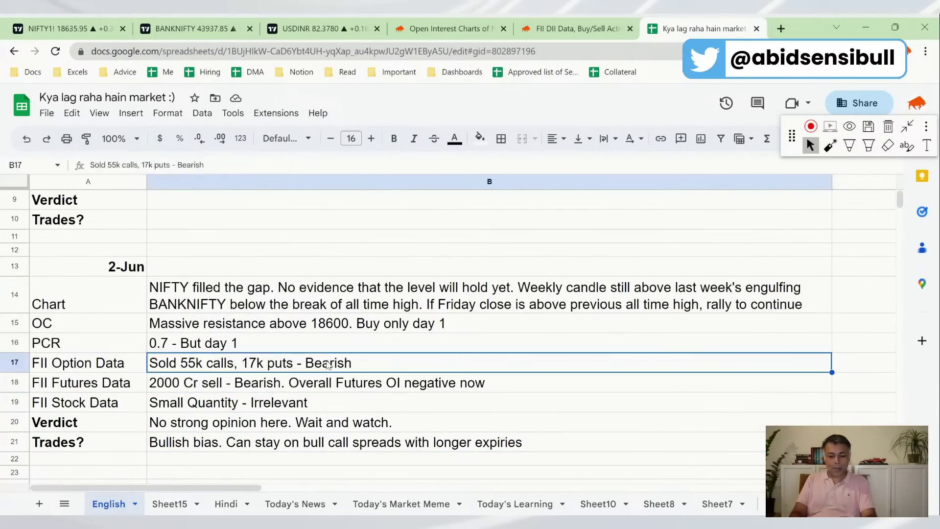
pyautogui.press('Up')
pyautogui.press('Up')
pyautogui.press('Up')
pyautogui.press('Up')
pyautogui.press('Up')
pyautogui.press('Up')
pyautogui.press('Up')
pyautogui.press('Up')
pyautogui.press('Up')
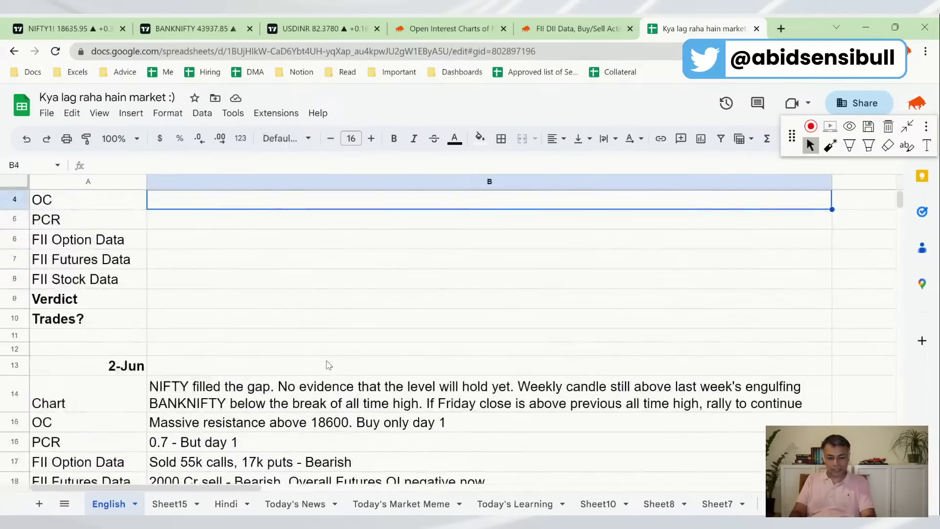
# Select the 5-Jun Chart cell B3, then bring up the NIFTY1! weekly futures chart
pyautogui.press('Down')
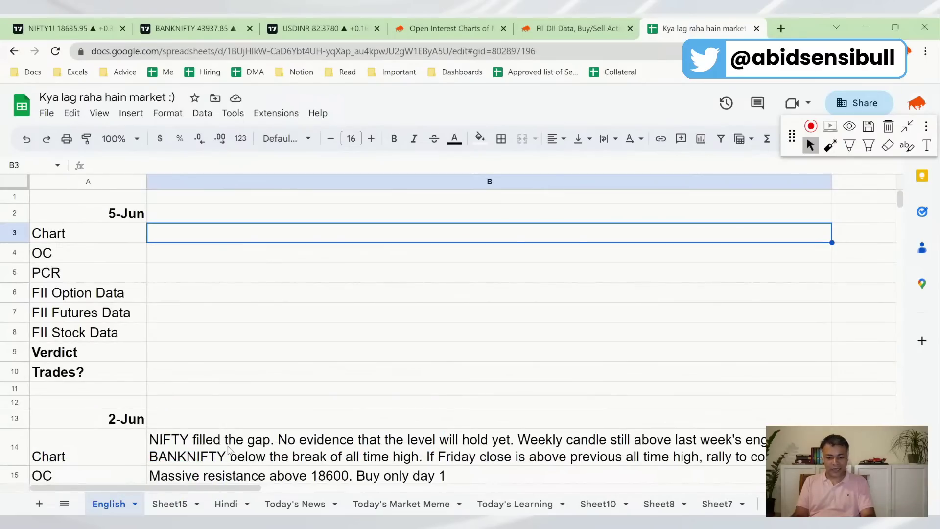
pyautogui.click(65, 25)
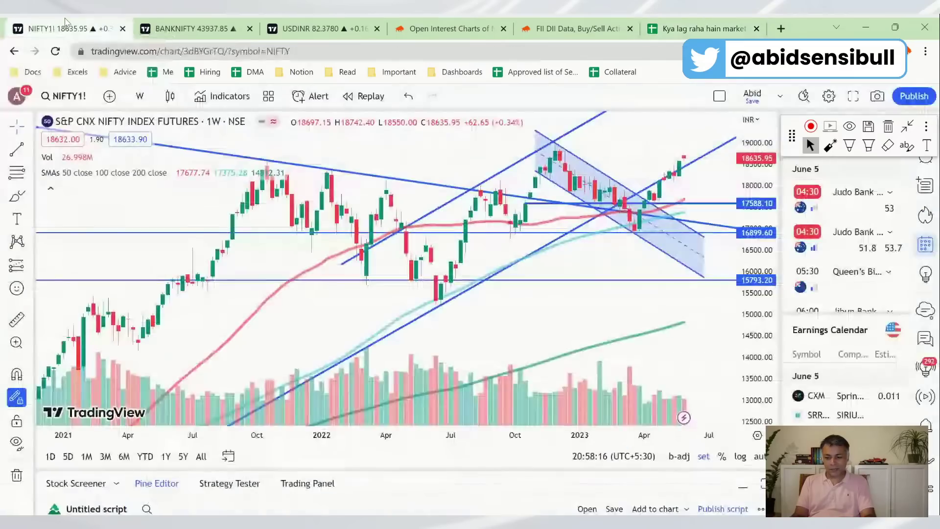
# Zoom the NIFTY weekly chart onto the last year of candles and pick the marker pen
pyautogui.moveTo(757, 292); pyautogui.dragTo(757, 226)
pyautogui.moveTo(689, 223); pyautogui.dragTo(610, 349)
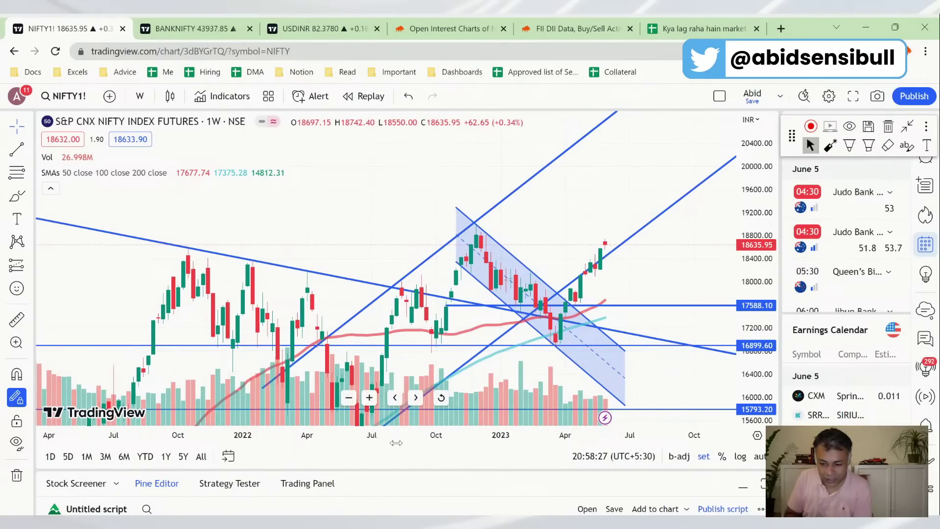
pyautogui.moveTo(396, 442); pyautogui.dragTo(187, 449)
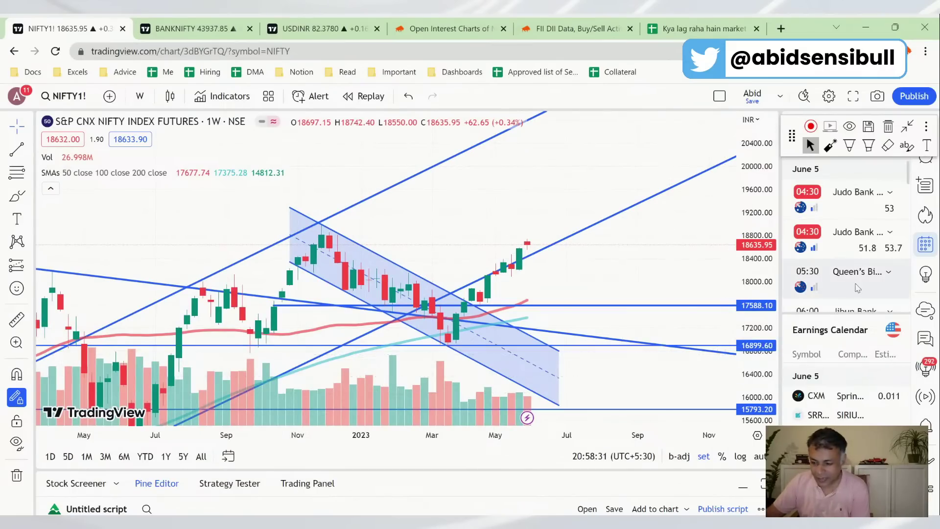
pyautogui.click(851, 149)
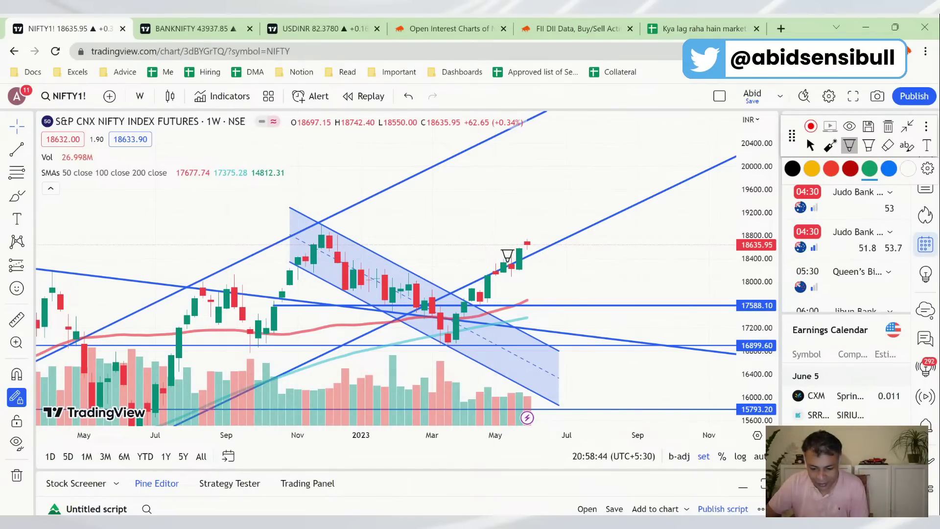
# Circle the latest candles in green and sketch a red-then-green candle pair with a red cross
pyautogui.moveTo(522, 273)
pyautogui.mouseDown()
pyautogui.moveTo(500, 262)
pyautogui.moveTo(511, 234)
pyautogui.mouseUp()
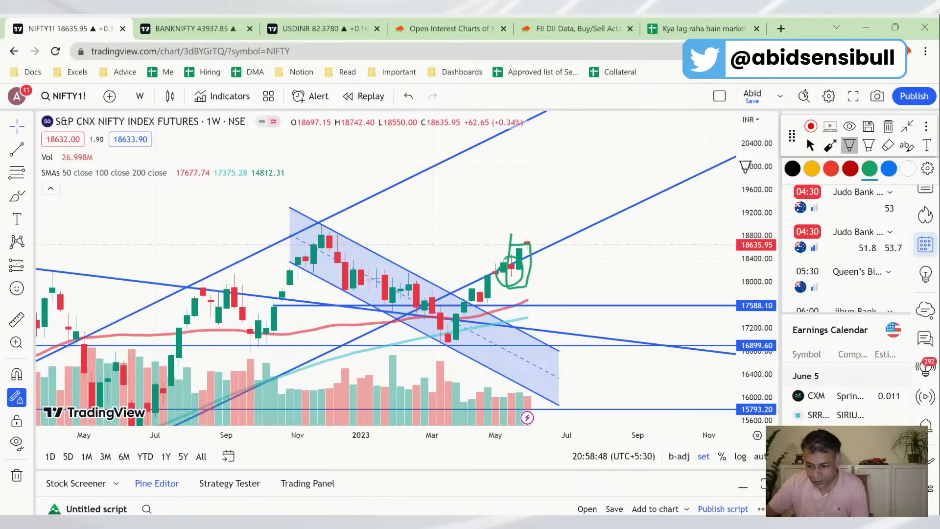
pyautogui.moveTo(436, 211); pyautogui.dragTo(442, 210)
pyautogui.click(870, 168)
pyautogui.moveTo(453, 218)
pyautogui.mouseDown()
pyautogui.moveTo(453, 186)
pyautogui.moveTo(465, 173)
pyautogui.moveTo(463, 215)
pyautogui.mouseUp()
pyautogui.moveTo(458, 176); pyautogui.dragTo(459, 219)
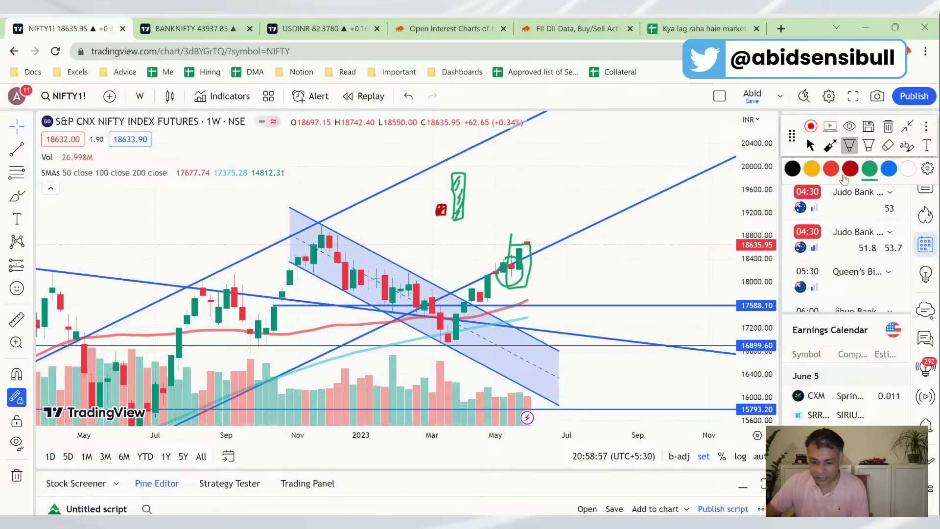
pyautogui.moveTo(465, 162); pyautogui.dragTo(480, 161)
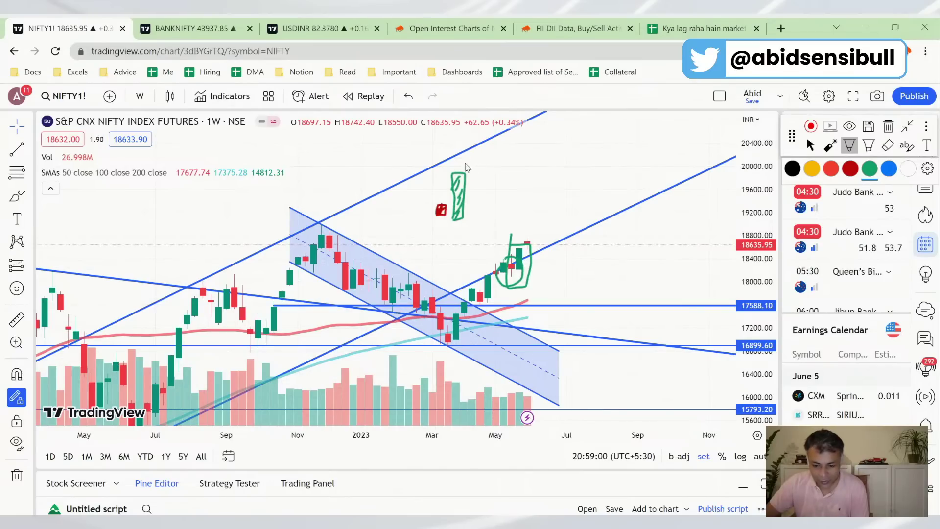
pyautogui.click(851, 169)
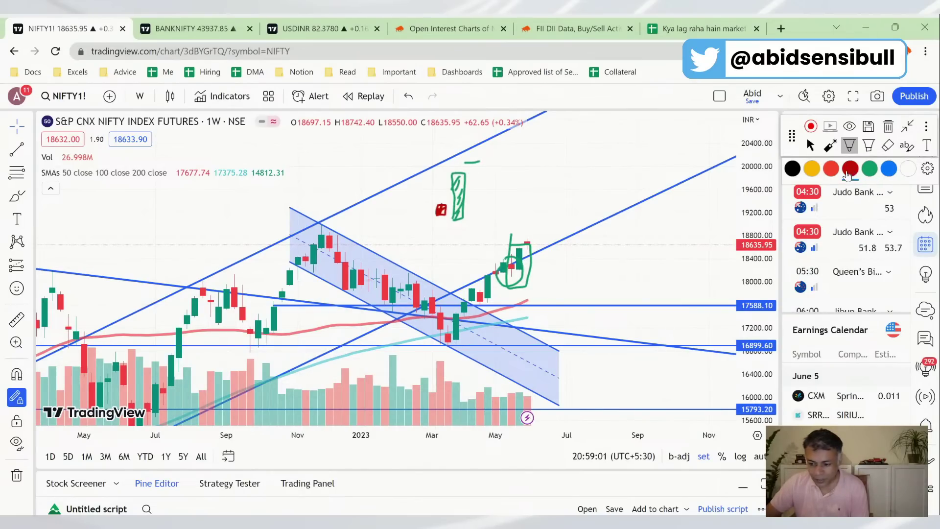
pyautogui.moveTo(464, 162); pyautogui.dragTo(482, 160)
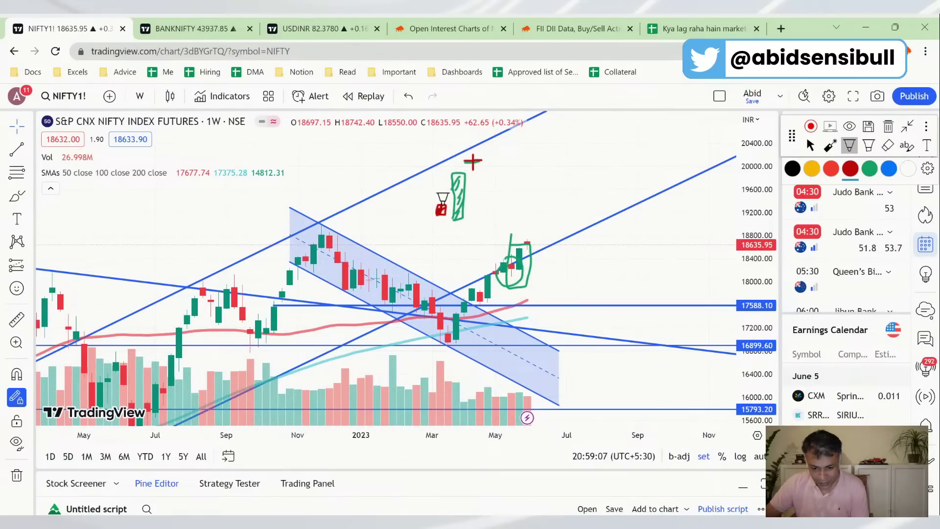
# Write 'Confirmed engulfing' in red and draw a green arrow up from the latest candles
pyautogui.moveTo(488, 185)
pyautogui.mouseDown()
pyautogui.moveTo(495, 204)
pyautogui.moveTo(519, 189)
pyautogui.moveTo(526, 169)
pyautogui.moveTo(532, 181)
pyautogui.moveTo(538, 167)
pyautogui.moveTo(539, 177)
pyautogui.moveTo(583, 164)
pyautogui.moveTo(624, 128)
pyautogui.moveTo(640, 142)
pyautogui.moveTo(667, 129)
pyautogui.mouseUp()
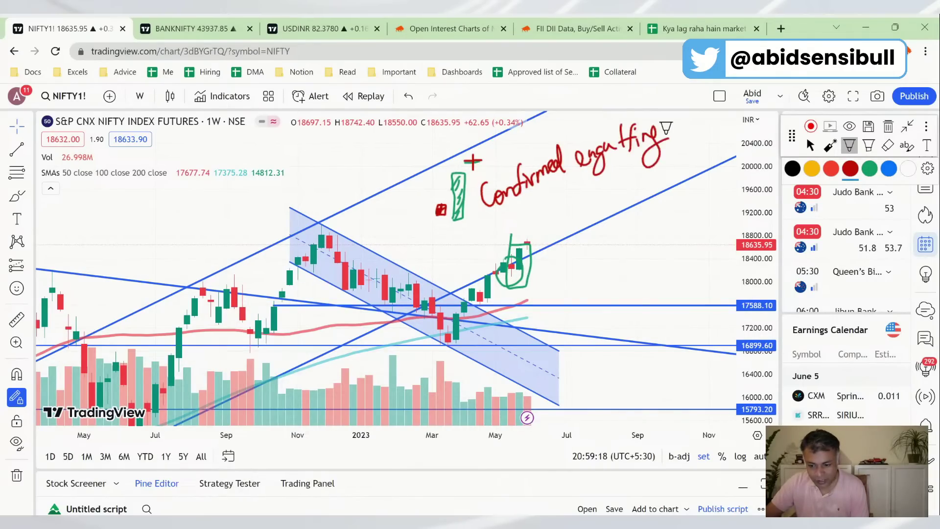
pyautogui.moveTo(538, 222)
pyautogui.mouseDown()
pyautogui.moveTo(532, 247)
pyautogui.moveTo(559, 152)
pyautogui.mouseUp()
pyautogui.click(871, 169)
pyautogui.moveTo(531, 242); pyautogui.dragTo(552, 185)
pyautogui.moveTo(533, 247)
pyautogui.mouseDown()
pyautogui.moveTo(554, 177)
pyautogui.moveTo(563, 182)
pyautogui.mouseUp()
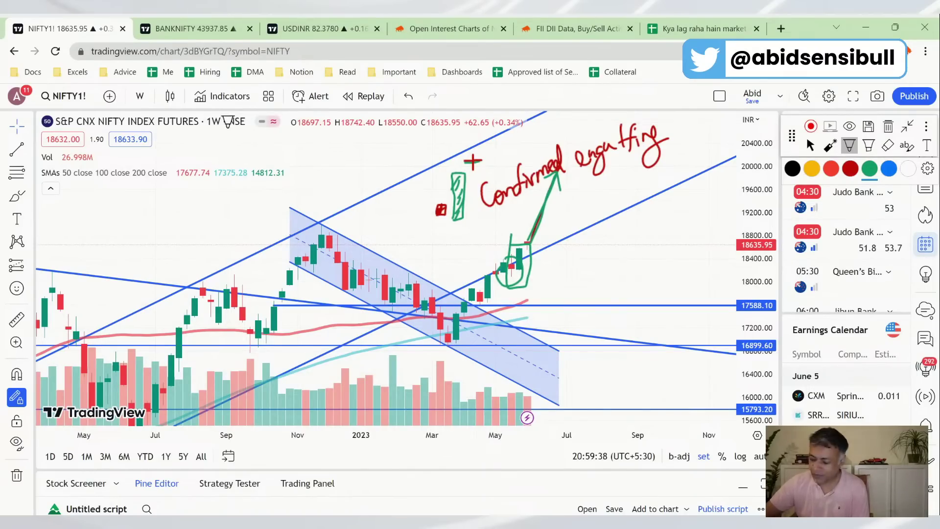
pyautogui.moveTo(187, 28)
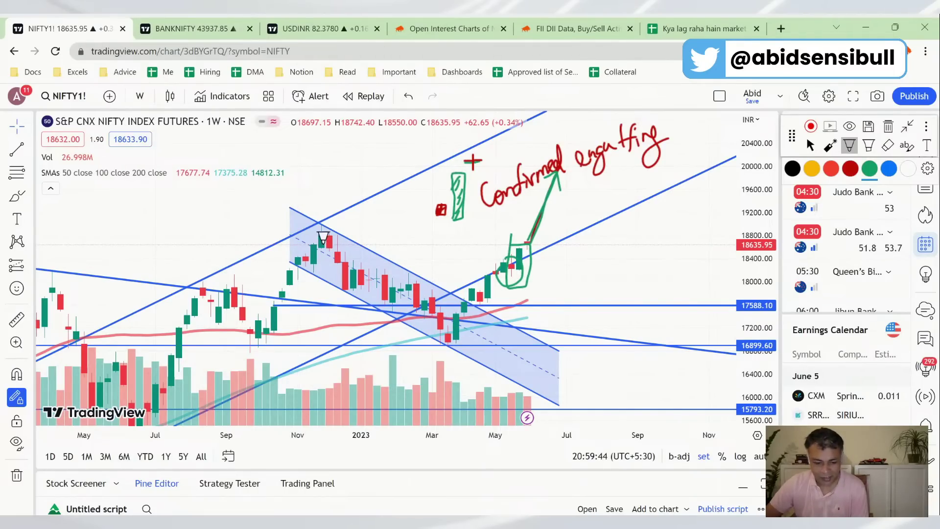
# Load BANKNIFTY INDEX FUTURES on the weekly chart and stretch it toward recent candles
pyautogui.click(197, 27)
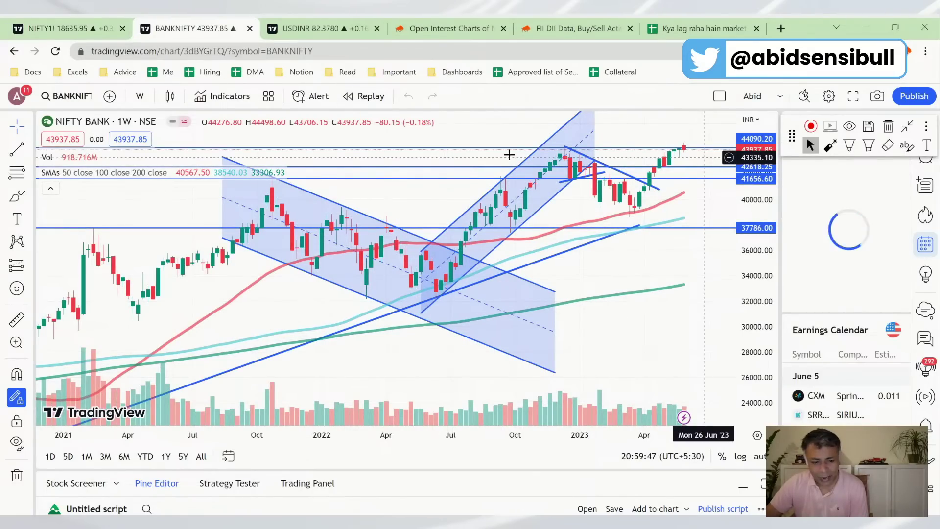
pyautogui.click(69, 98)
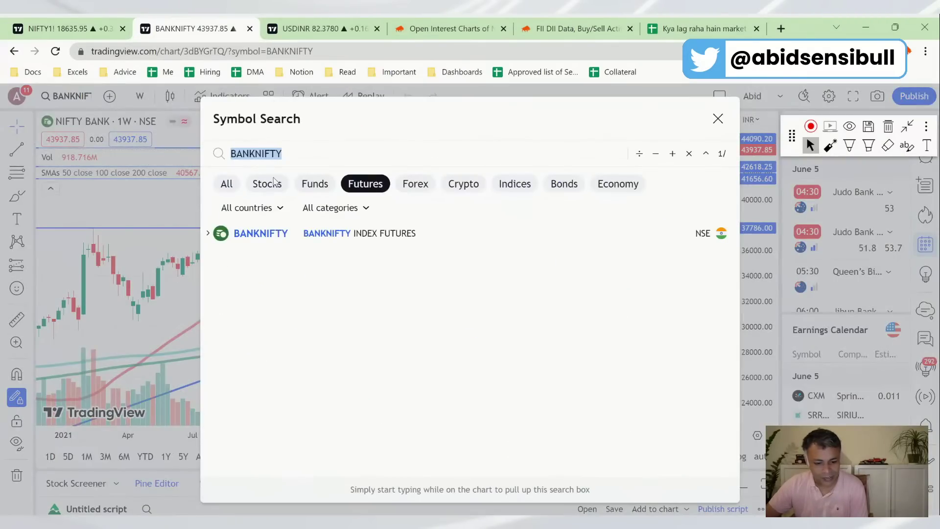
pyautogui.click(422, 233)
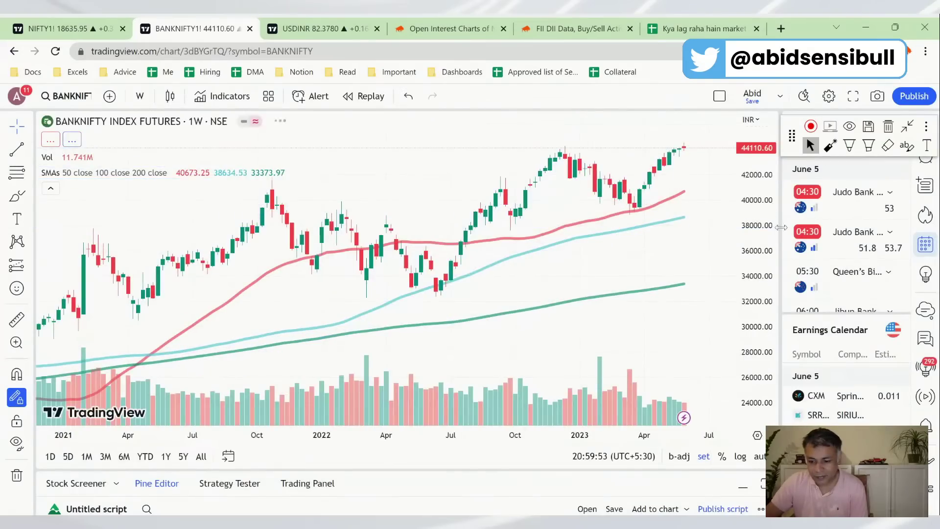
pyautogui.rightClick(751, 227)
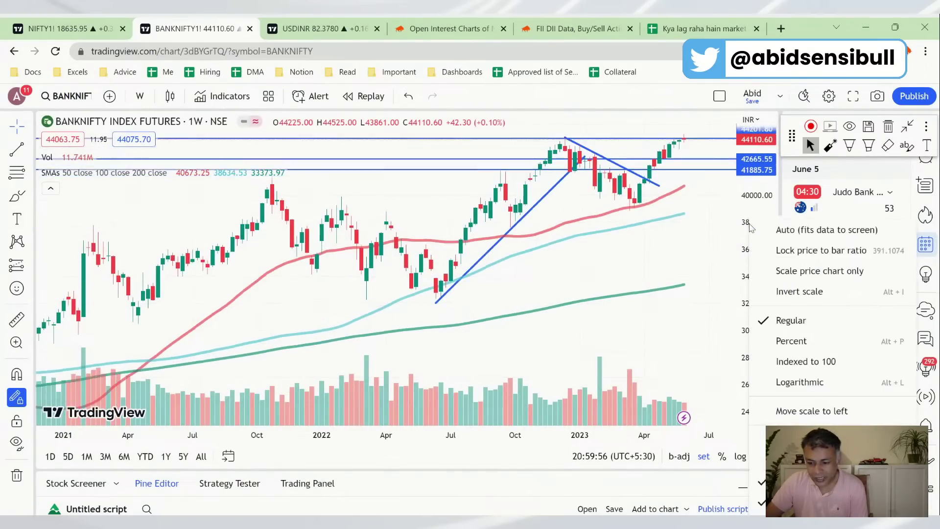
pyautogui.moveTo(713, 238); pyautogui.dragTo(675, 237)
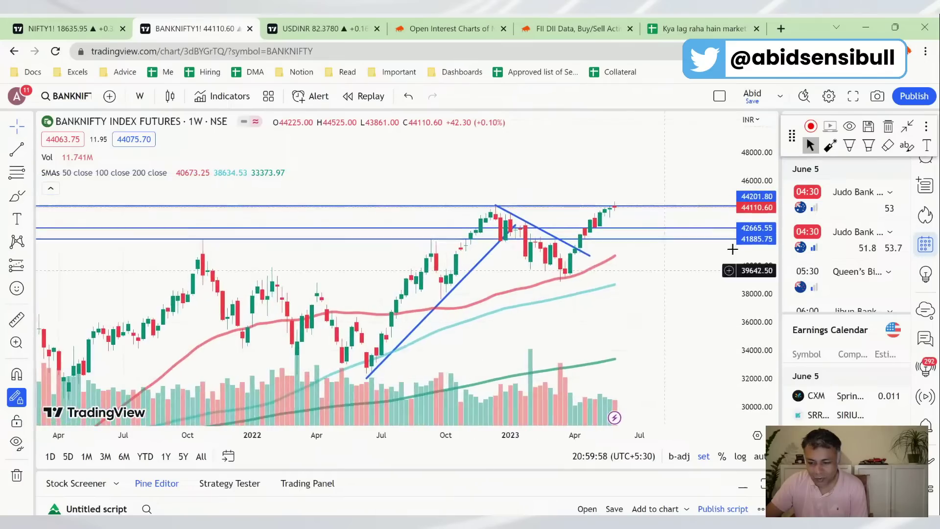
pyautogui.moveTo(757, 278); pyautogui.dragTo(757, 289)
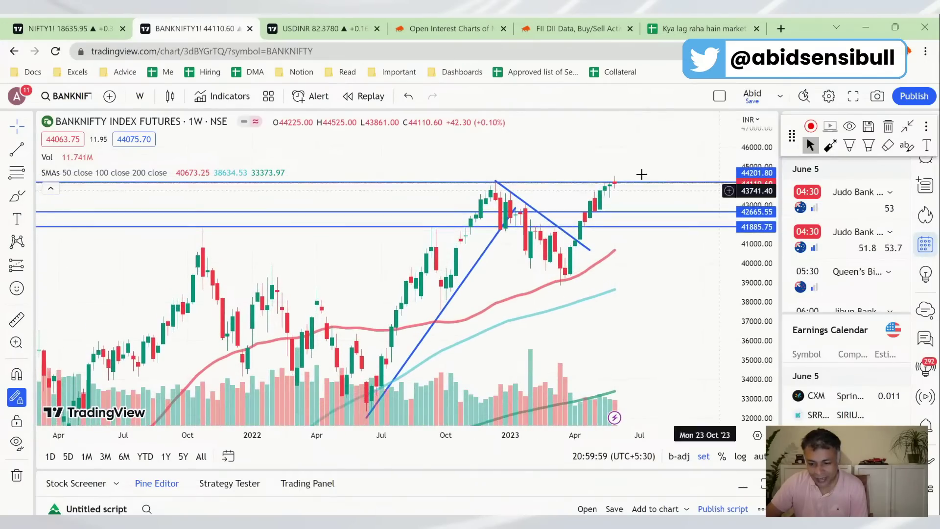
# Draw a dark red downward arrow and thin line by the last BANKNIFTY candles
pyautogui.click(849, 146)
pyautogui.click(851, 169)
pyautogui.moveTo(627, 185); pyautogui.dragTo(624, 206)
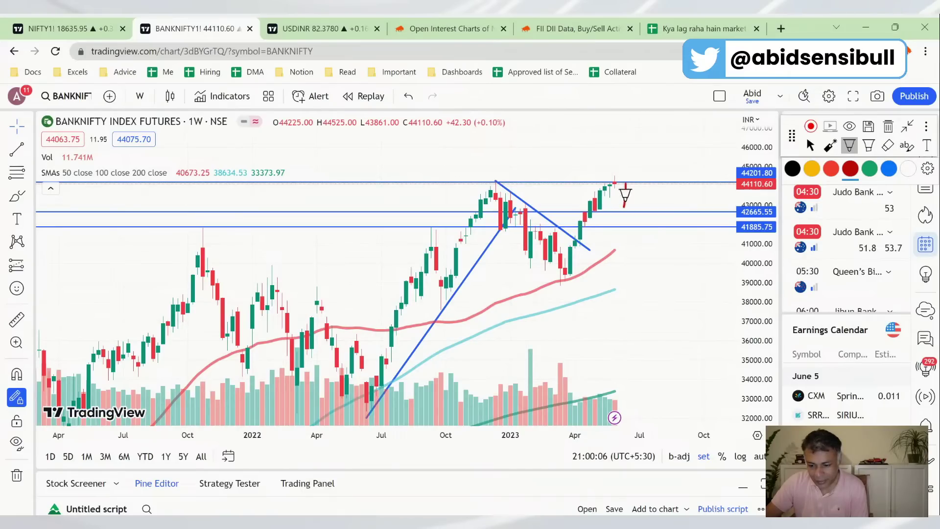
pyautogui.moveTo(619, 202); pyautogui.dragTo(634, 201)
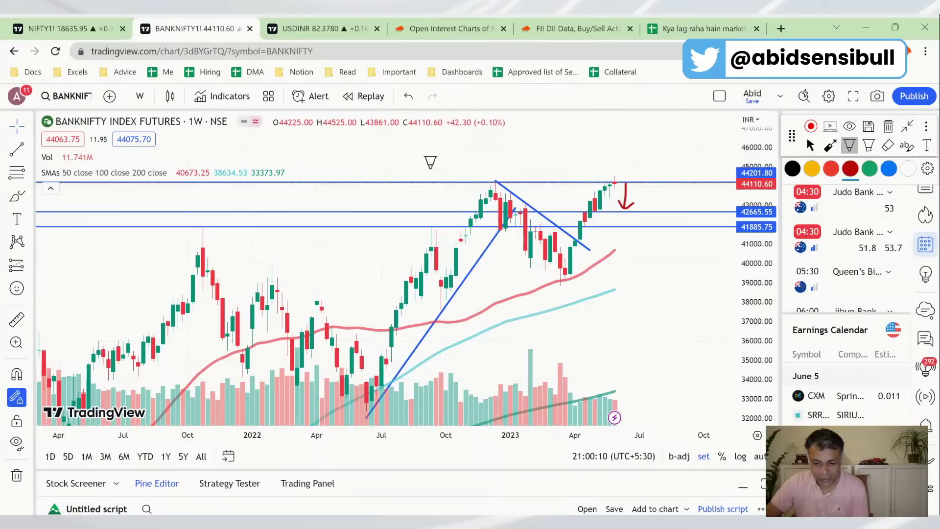
pyautogui.moveTo(603, 148)
pyautogui.mouseDown()
pyautogui.moveTo(603, 116)
pyautogui.moveTo(610, 146)
pyautogui.moveTo(594, 142)
pyautogui.moveTo(605, 149)
pyautogui.mouseUp()
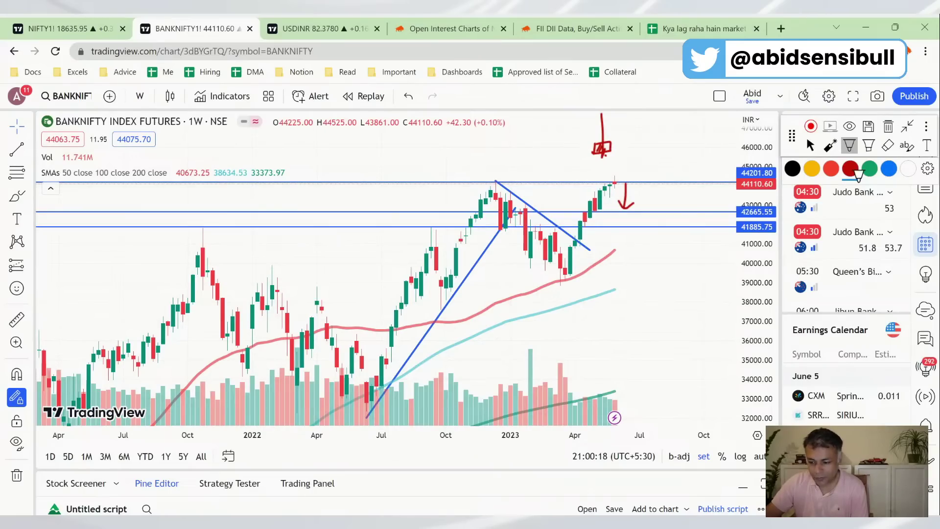
pyautogui.click(810, 146)
pyautogui.moveTo(748, 321); pyautogui.dragTo(631, 323)
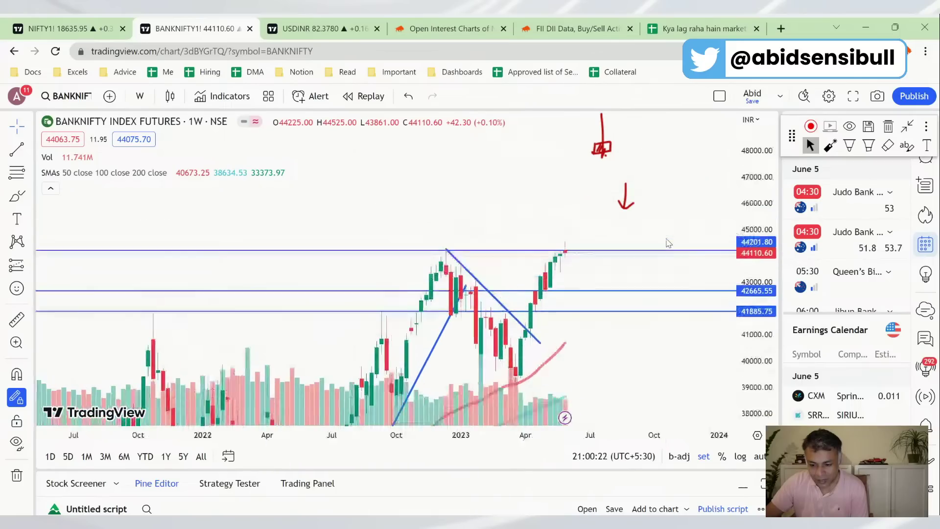
# Add a red arrow at the latest candle, green flags over the earlier peak, and a red plus
pyautogui.click(850, 145)
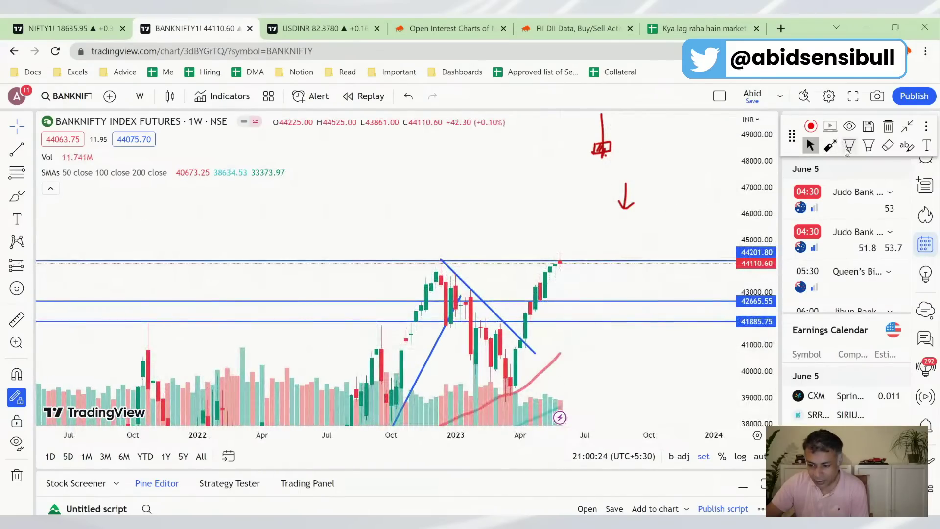
pyautogui.moveTo(542, 245); pyautogui.dragTo(554, 261)
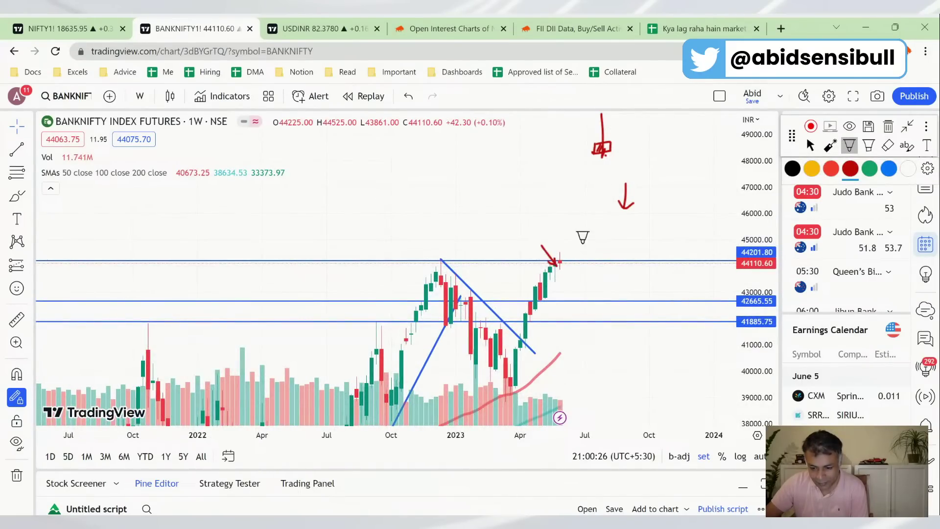
pyautogui.moveTo(343, 175); pyautogui.dragTo(347, 258)
pyautogui.moveTo(339, 184); pyautogui.dragTo(339, 187)
pyautogui.click(850, 169)
pyautogui.moveTo(362, 160)
pyautogui.mouseDown()
pyautogui.moveTo(363, 180)
pyautogui.moveTo(353, 169)
pyautogui.moveTo(376, 168)
pyautogui.mouseUp()
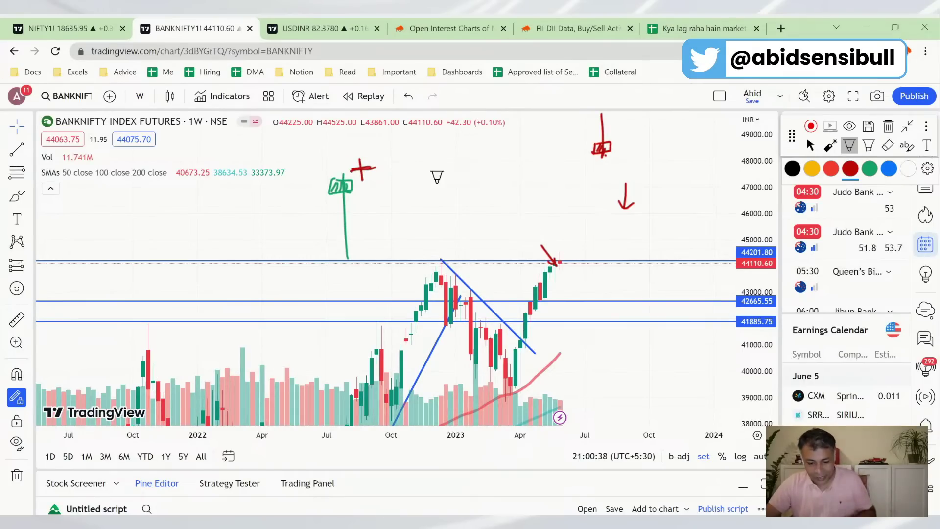
pyautogui.press('5')
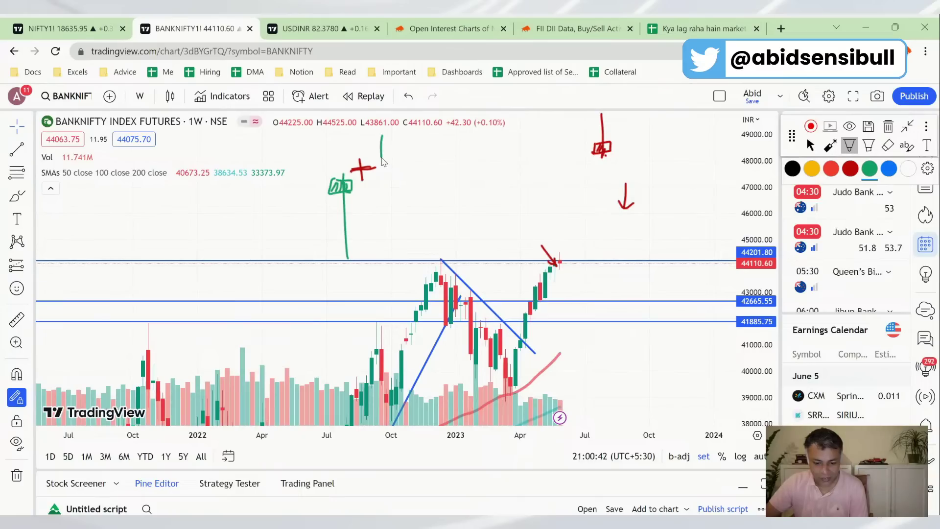
pyautogui.moveTo(383, 161)
pyautogui.mouseDown()
pyautogui.moveTo(396, 162)
pyautogui.moveTo(385, 139)
pyautogui.moveTo(394, 148)
pyautogui.mouseUp()
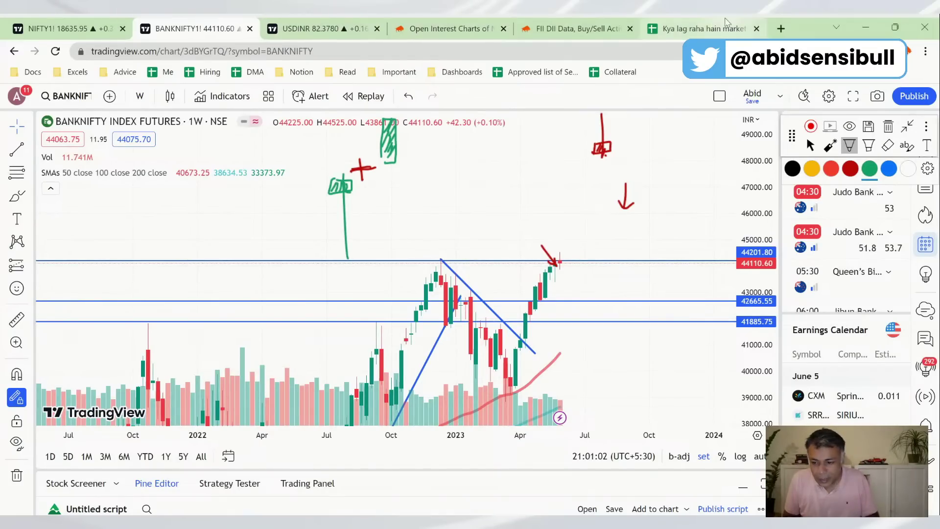
# Enter 'NIFTY confirmed bullish engulfing on Weekly' and 'BANKNIFTY confirmed bullish hammer on weekly' on two lines in B3
pyautogui.click(727, 26)
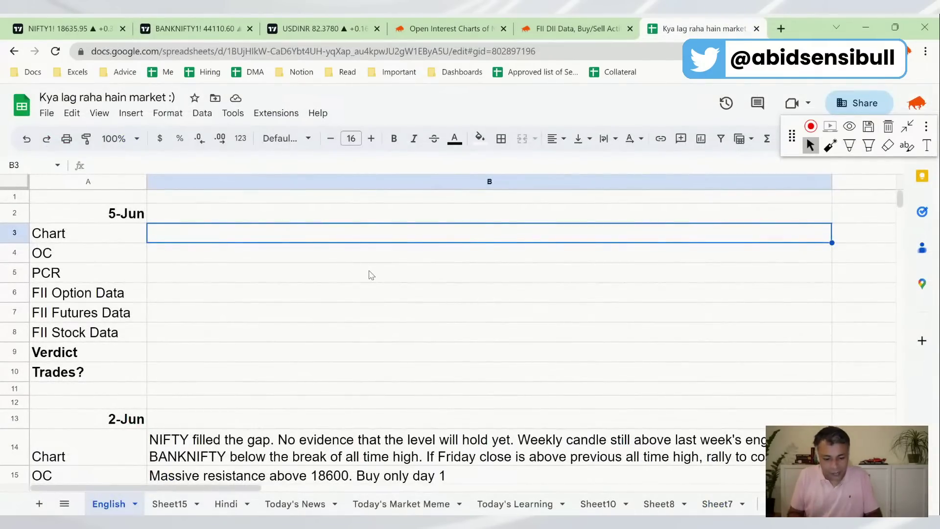
pyautogui.write('NIFTY c')
pyautogui.write('onfime')
pyautogui.press('BackSpace')
pyautogui.press('BackSpace')
pyautogui.write('rm')
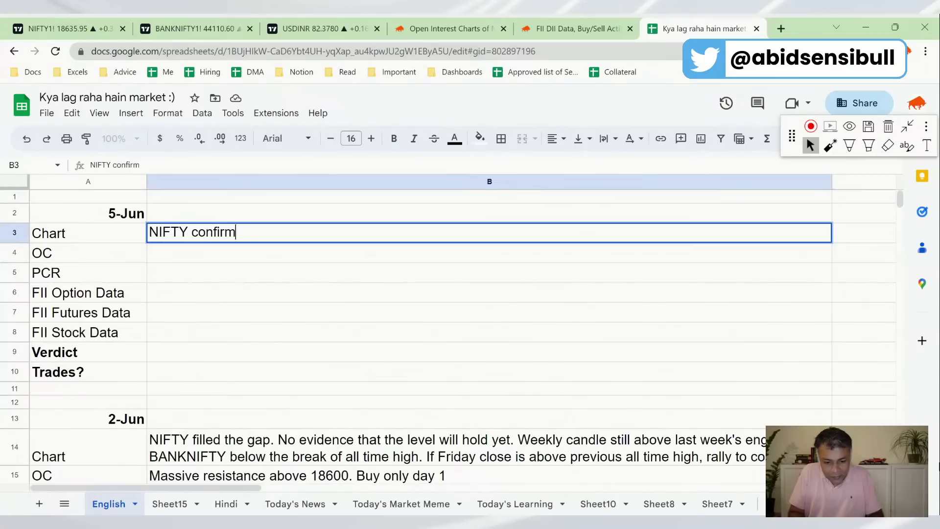
pyautogui.write('ed bullish engulfing')
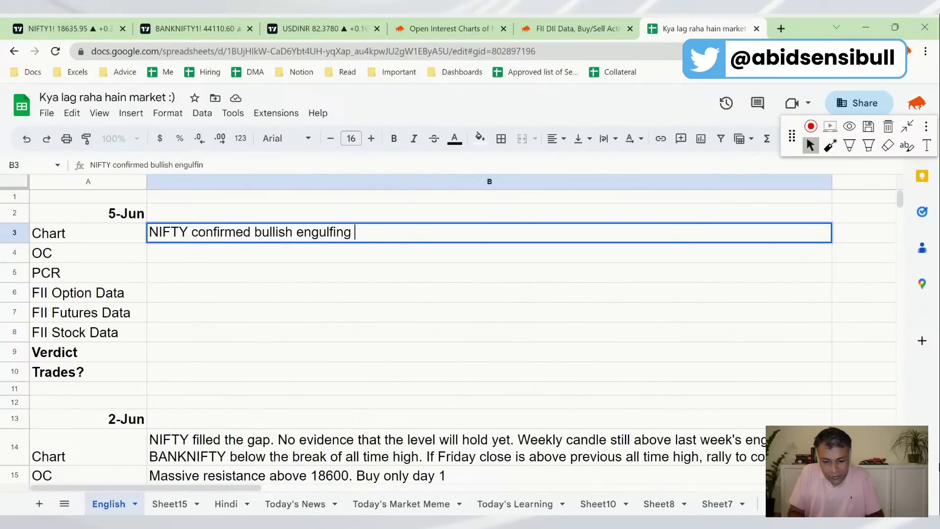
pyautogui.write(' on Weekly')
pyautogui.hotkey('alt', 'Return')
pyautogui.write('NI')
pyautogui.press('BackSpace')
pyautogui.press('BackSpace')
pyautogui.write('BANKNIFTY confi')
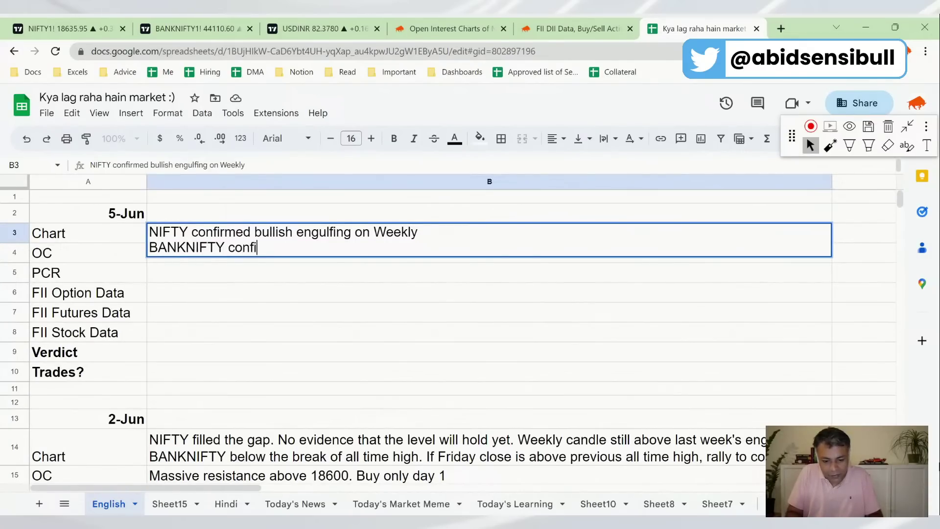
pyautogui.press('BackSpace')
pyautogui.press('BackSpace')
pyautogui.press('BackSpace')
pyautogui.write('rmed bullish hammer on weekly')
# Append '- Bullish' to both the NIFTY and BANKNIFTY lines of the Chart note
pyautogui.press('Up')
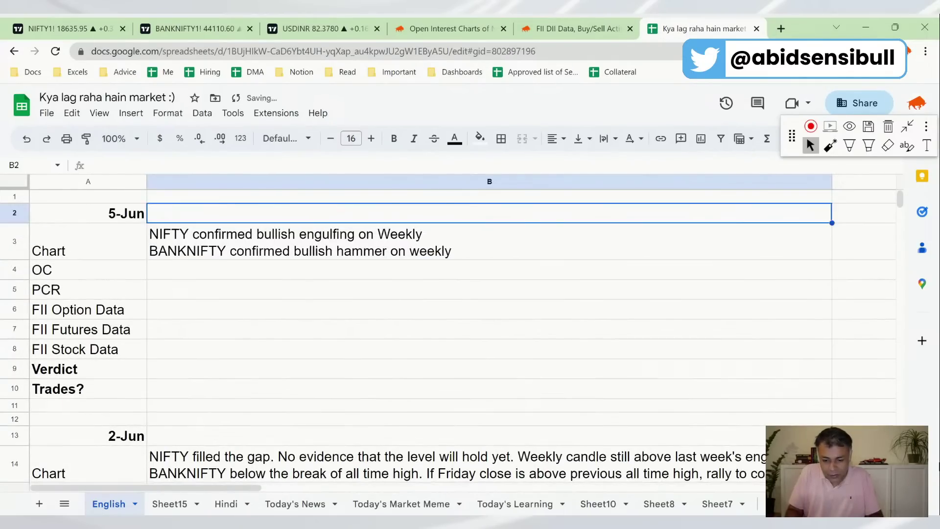
pyautogui.press('Down')
pyautogui.press('Return')
pyautogui.press('Up')
pyautogui.write('- Expect Bullishness to')
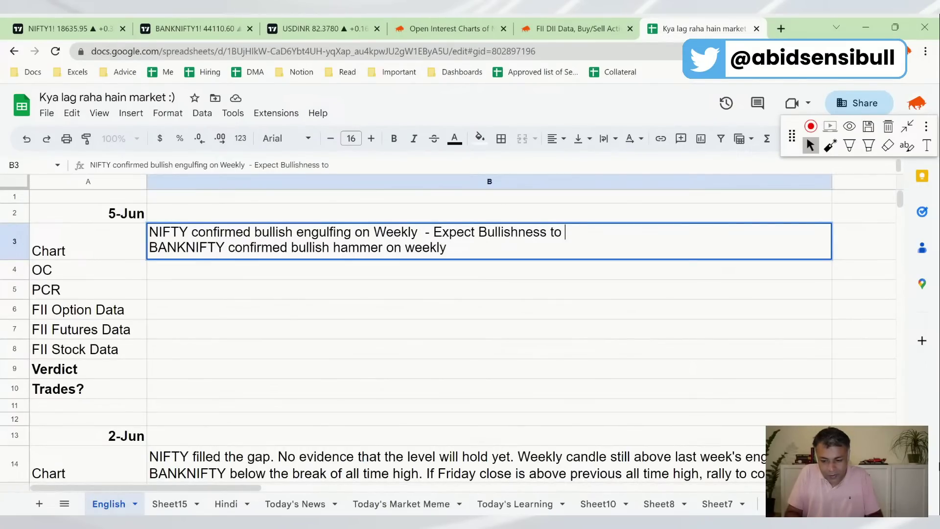
pyautogui.press('BackSpace')
pyautogui.press('BackSpace')
pyautogui.press('BackSpace')
pyautogui.press('BackSpace')
pyautogui.press('BackSpace')
pyautogui.press('BackSpace')
pyautogui.press('BackSpace')
pyautogui.press('BackSpace')
pyautogui.press('BackSpace')
pyautogui.press('BackSpace')
pyautogui.press('BackSpace')
pyautogui.press('BackSpace')
pyautogui.press('BackSpace')
pyautogui.press('BackSpace')
pyautogui.press('BackSpace')
pyautogui.press('BackSpace')
pyautogui.press('BackSpace')
pyautogui.press('BackSpace')
pyautogui.press('BackSpace')
pyautogui.press('BackSpace')
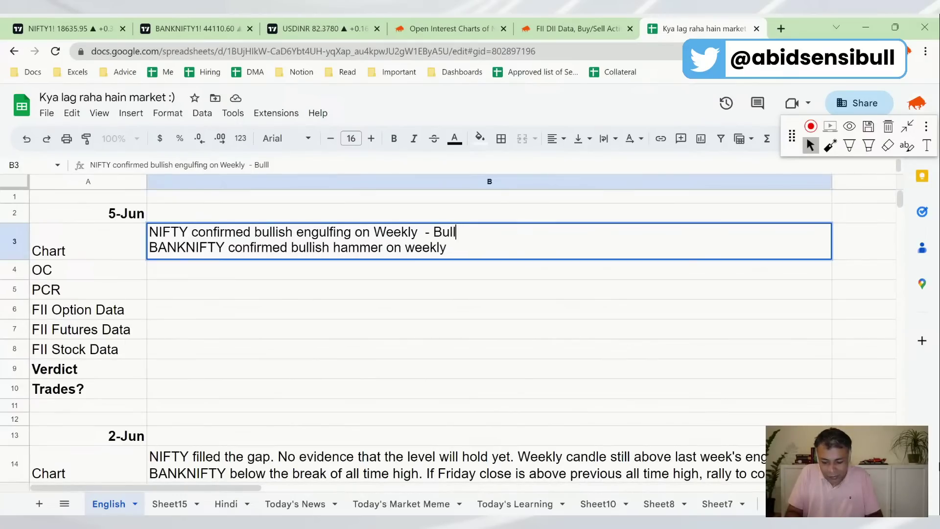
pyautogui.hotkey('ctrl', 'shift', 'Left')
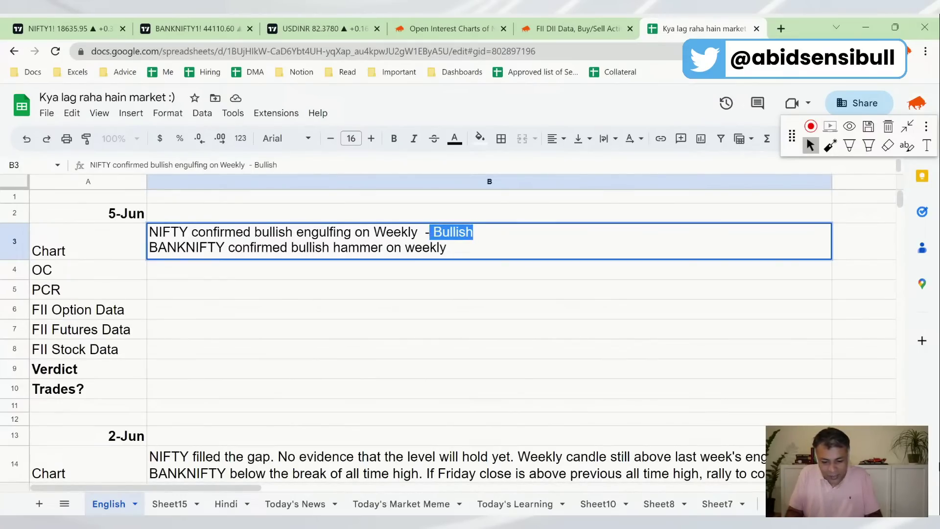
pyautogui.press('Down')
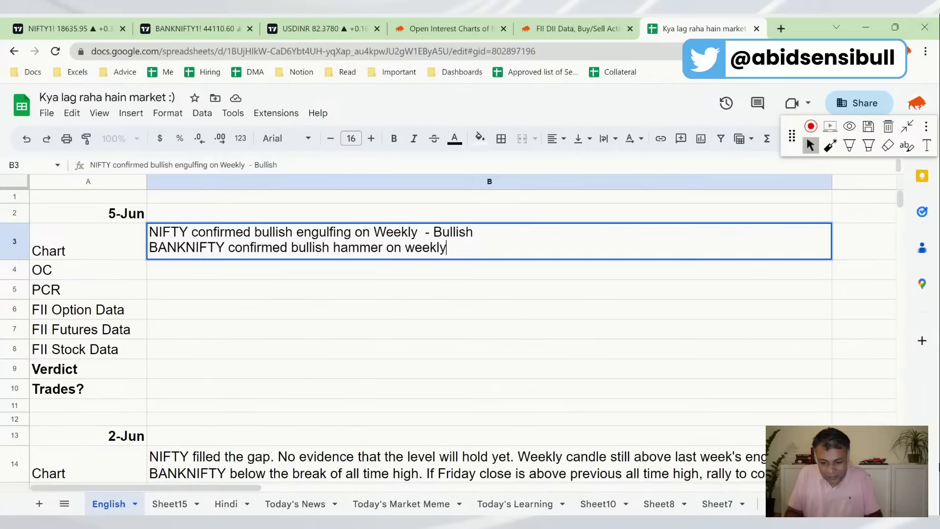
pyautogui.write('-')
pyautogui.write('- Bullish')
pyautogui.press('Return')
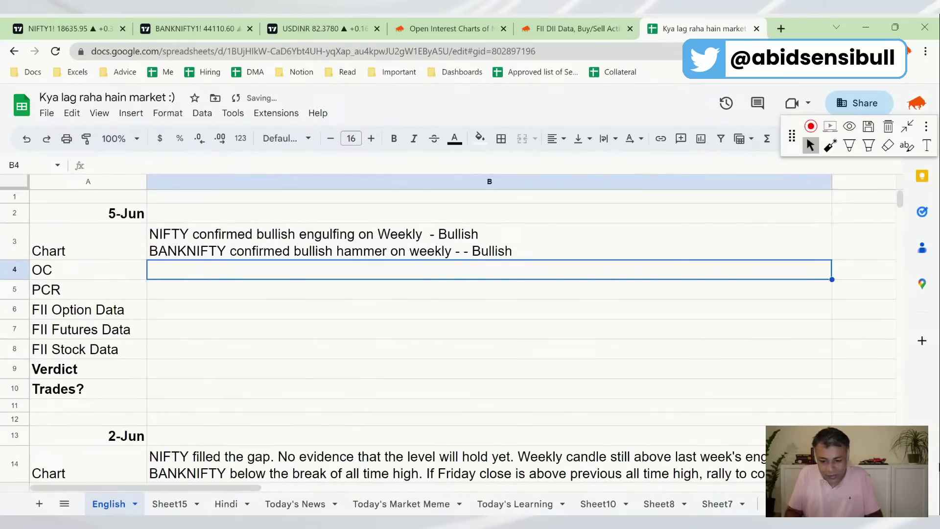
# Remove the extra dash before the second Bullish, then bring up the USDINR weekly chart
pyautogui.press('Up')
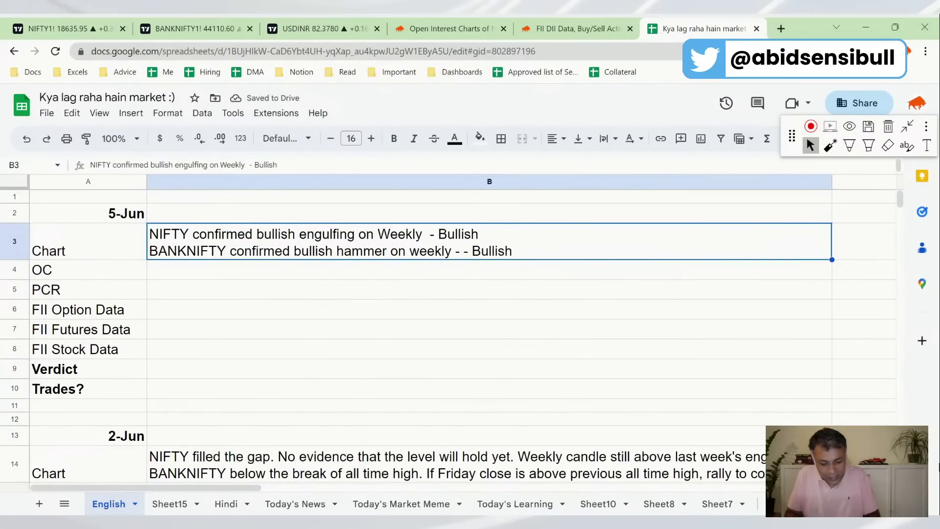
pyautogui.press('Left')
pyautogui.press('F1')
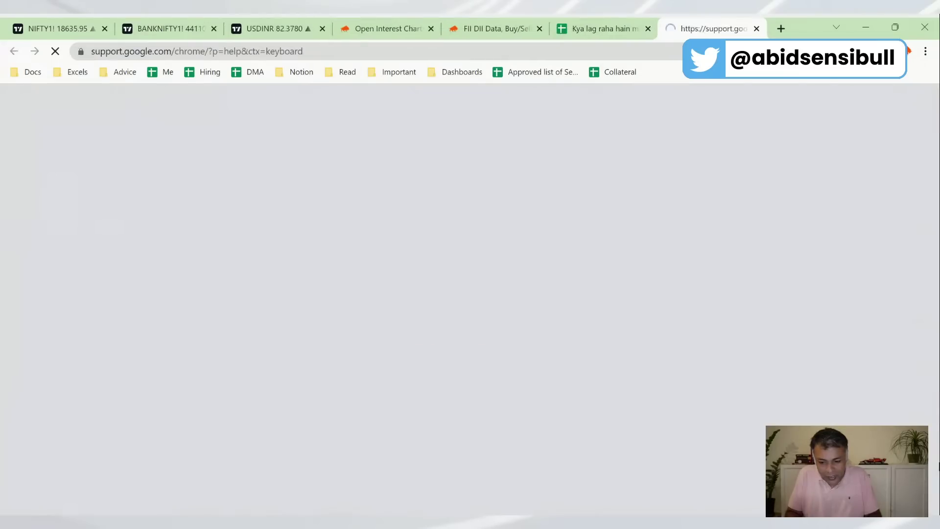
pyautogui.hotkey('ctrl', 'w')
pyautogui.hotkey('shift', 'Left')
pyautogui.hotkey('shift', 'Left')
pyautogui.press('BackSpace')
pyautogui.press('Return')
pyautogui.press('Up')
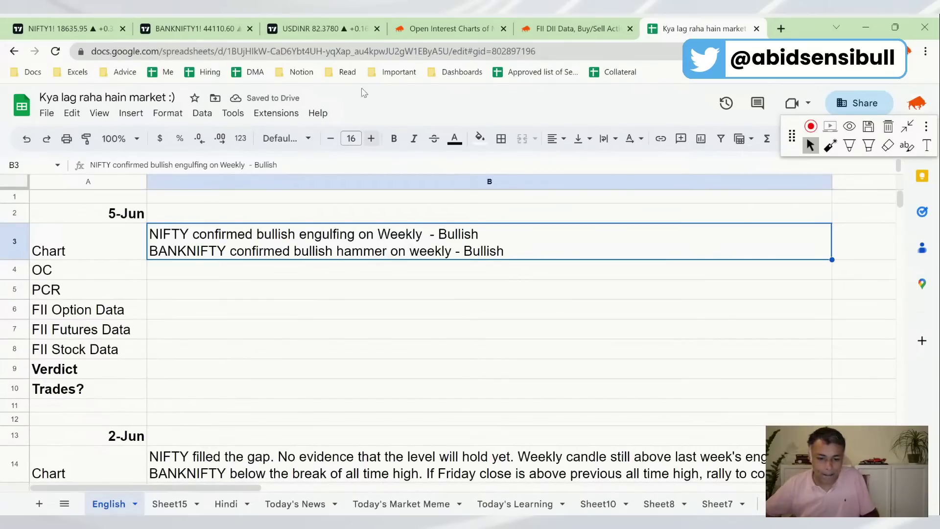
pyautogui.click(328, 27)
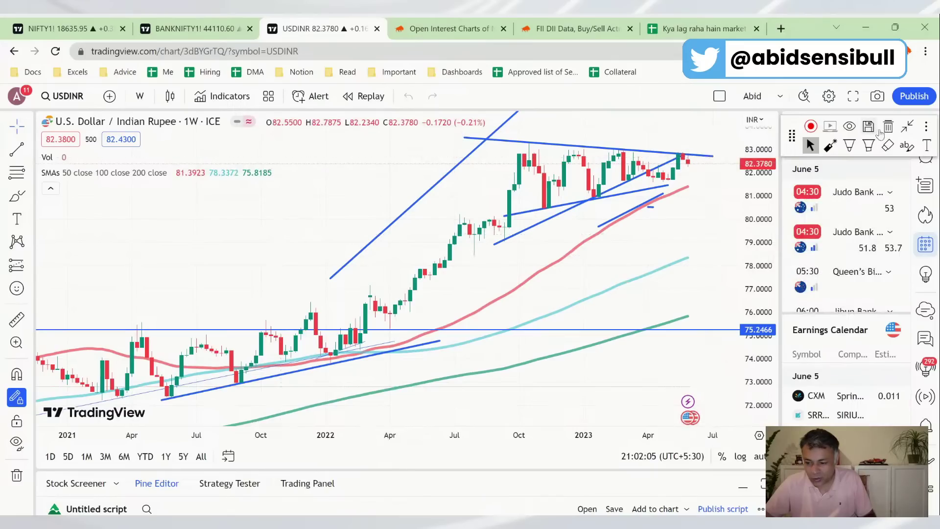
# Draw dark red strokes projecting a USDINR drop from the latest candles toward the rising trendline
pyautogui.click(850, 145)
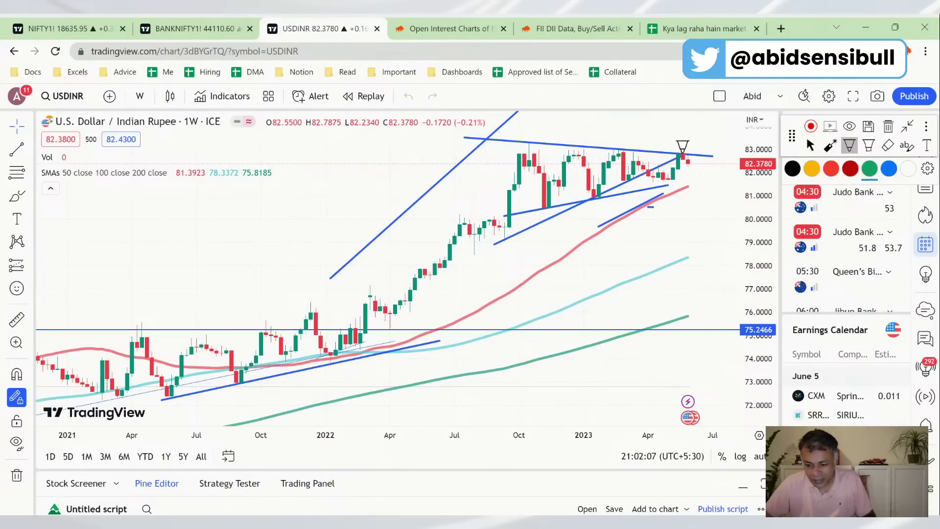
pyautogui.click(811, 145)
pyautogui.moveTo(736, 187); pyautogui.dragTo(749, 264)
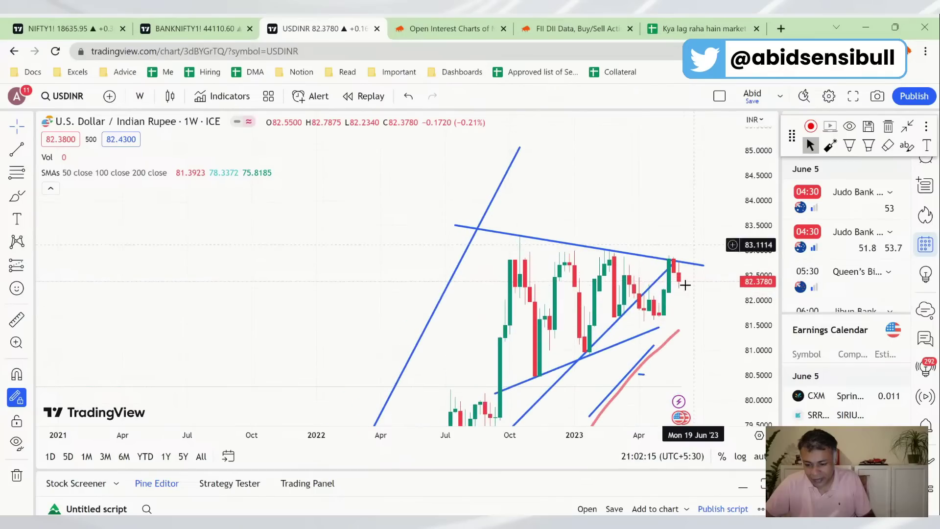
pyautogui.click(851, 149)
pyautogui.click(852, 169)
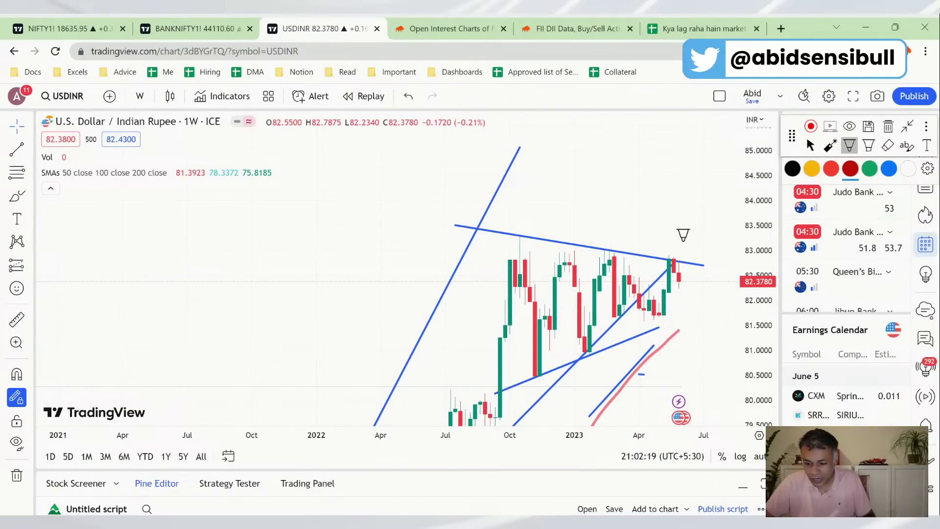
pyautogui.moveTo(682, 286); pyautogui.dragTo(701, 331)
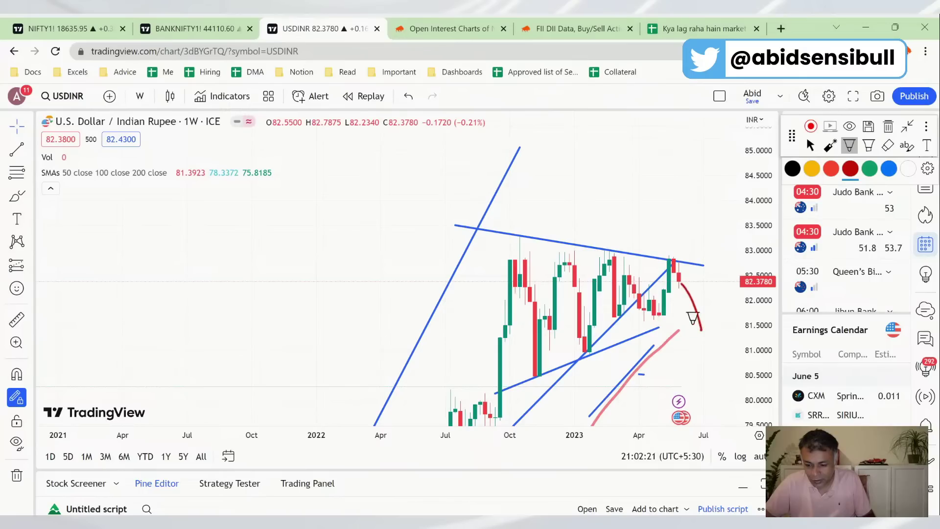
pyautogui.moveTo(709, 296)
pyautogui.mouseDown()
pyautogui.moveTo(695, 315)
pyautogui.moveTo(739, 294)
pyautogui.mouseUp()
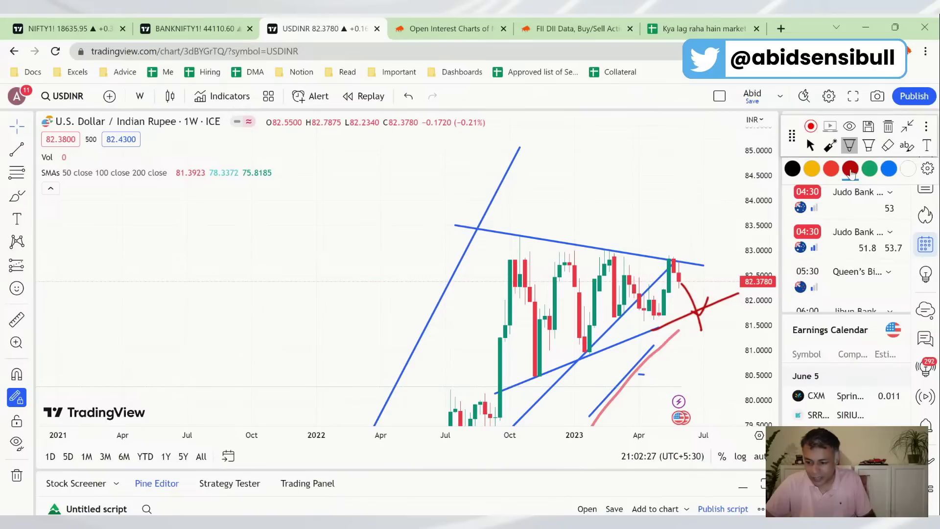
pyautogui.moveTo(683, 286); pyautogui.dragTo(689, 315)
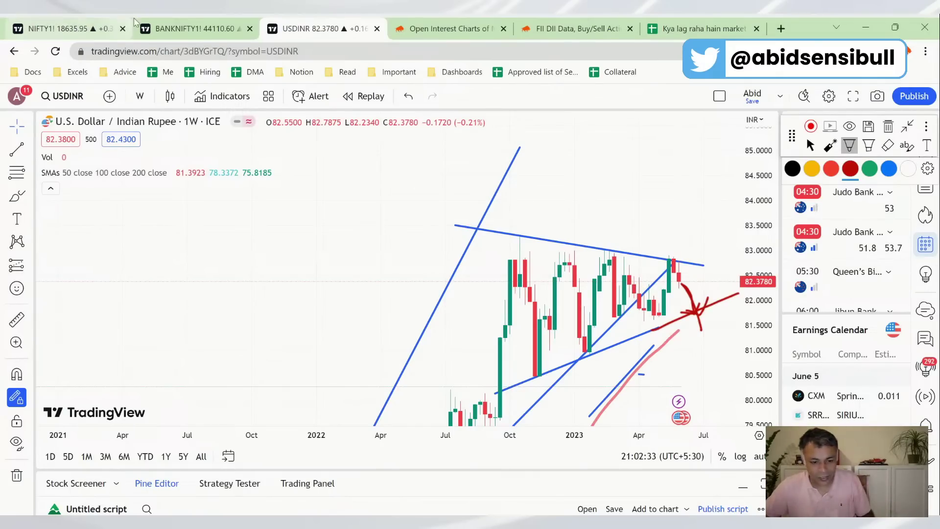
pyautogui.click(434, 22)
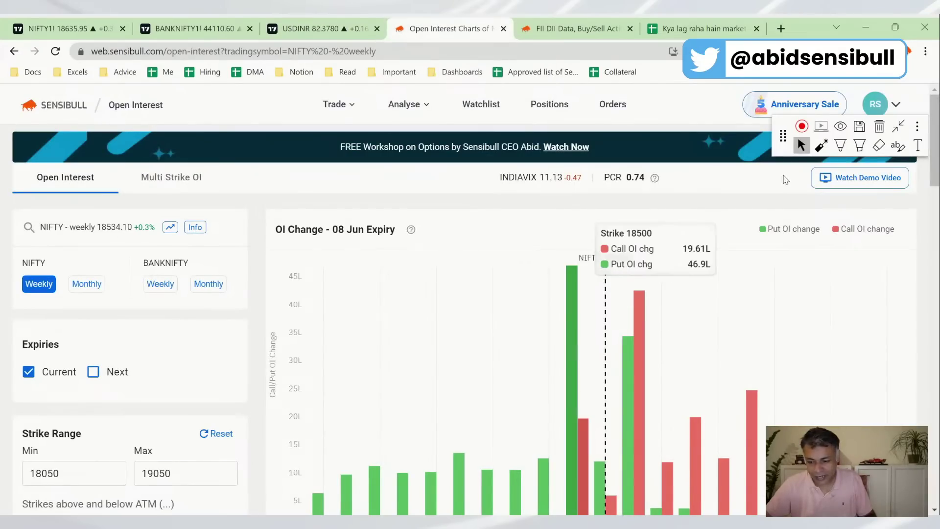
# Scroll to the Nifty weekly OI chart and draw a green curve over the left put bars
pyautogui.moveTo(784, 144); pyautogui.dragTo(763, 317)
pyautogui.scroll(-1, 800, 187)
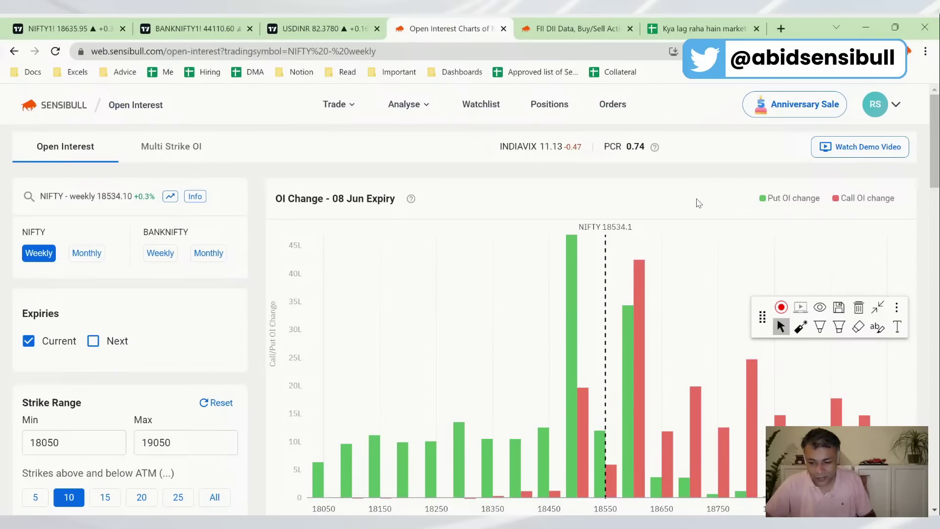
pyautogui.scroll(-1, 704, 196)
pyautogui.scroll(-2, 694, 242)
pyautogui.scroll(-4, 667, 274)
pyautogui.scroll(-4, 584, 338)
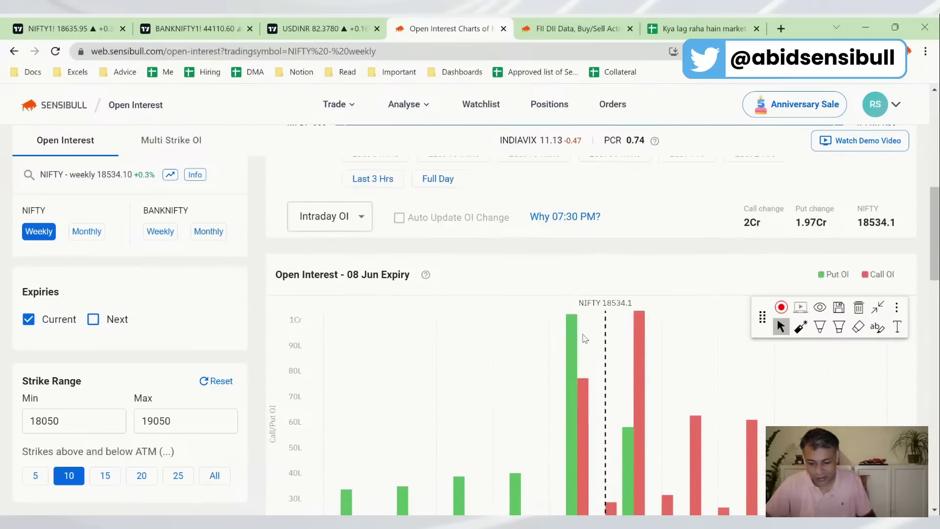
pyautogui.scroll(-1, 608, 275)
pyautogui.scroll(-2, 707, 287)
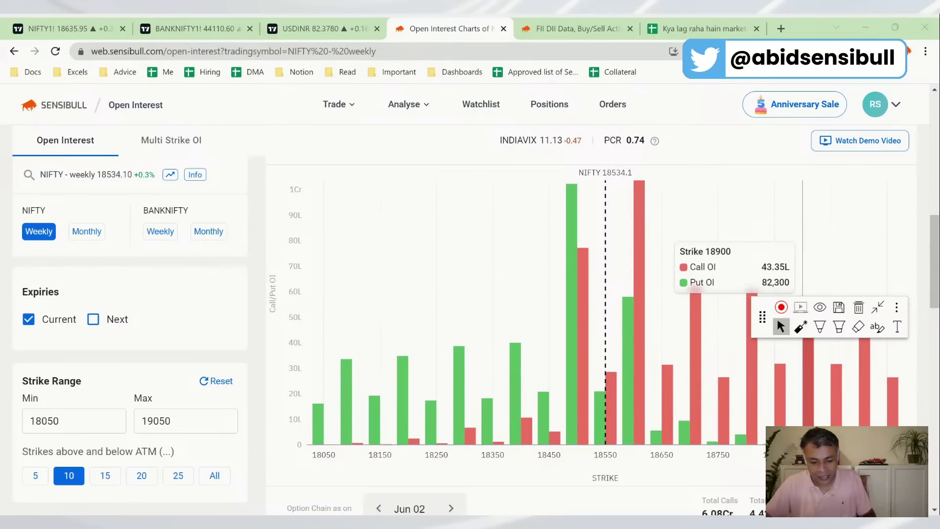
pyautogui.click(818, 332)
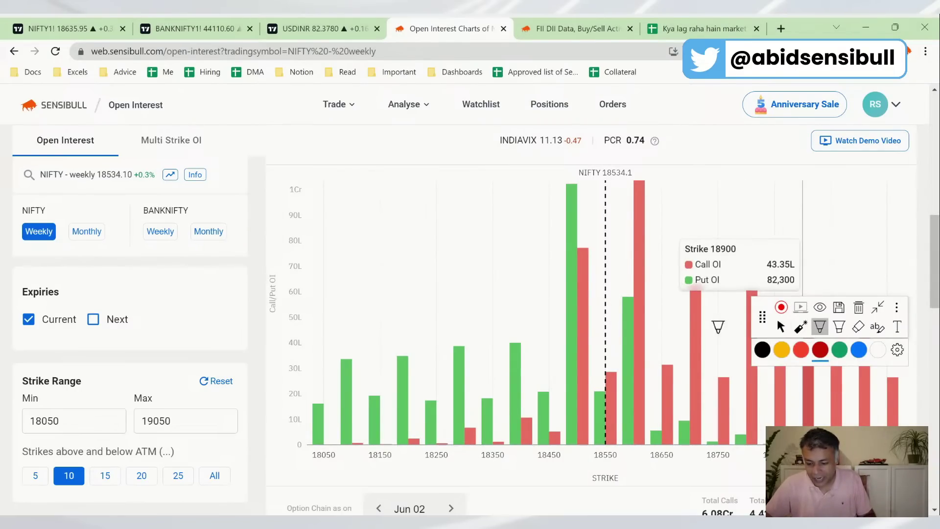
pyautogui.moveTo(763, 317); pyautogui.dragTo(740, 401)
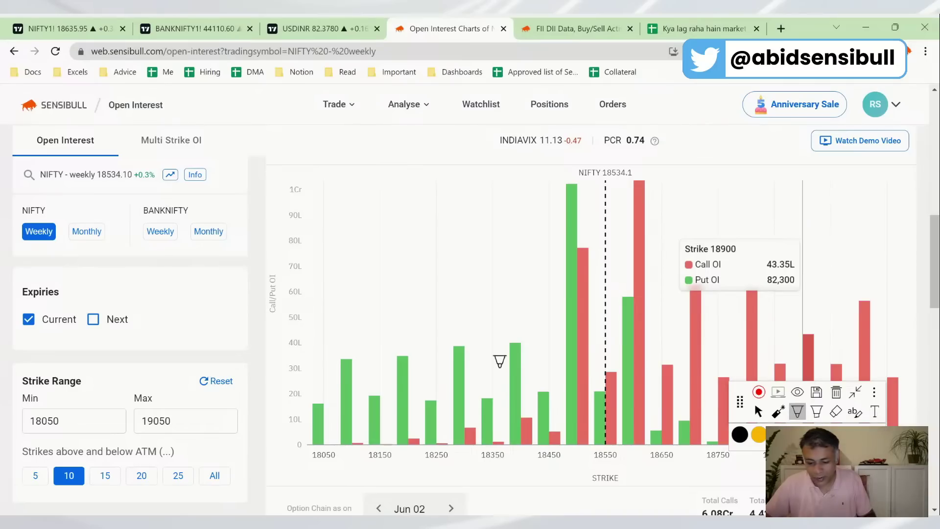
pyautogui.moveTo(314, 337)
pyautogui.mouseDown()
pyautogui.moveTo(460, 321)
pyautogui.moveTo(514, 331)
pyautogui.mouseUp()
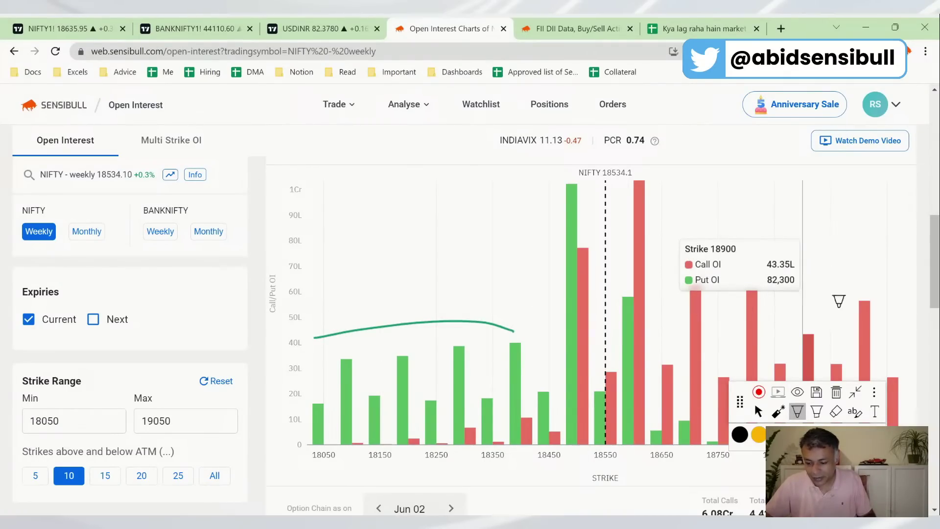
# Circle the tall call OI bars in red and draw lines across the put bars to 18500
pyautogui.moveTo(895, 297)
pyautogui.mouseDown()
pyautogui.moveTo(832, 248)
pyautogui.moveTo(683, 223)
pyautogui.moveTo(649, 293)
pyautogui.moveTo(929, 295)
pyautogui.mouseUp()
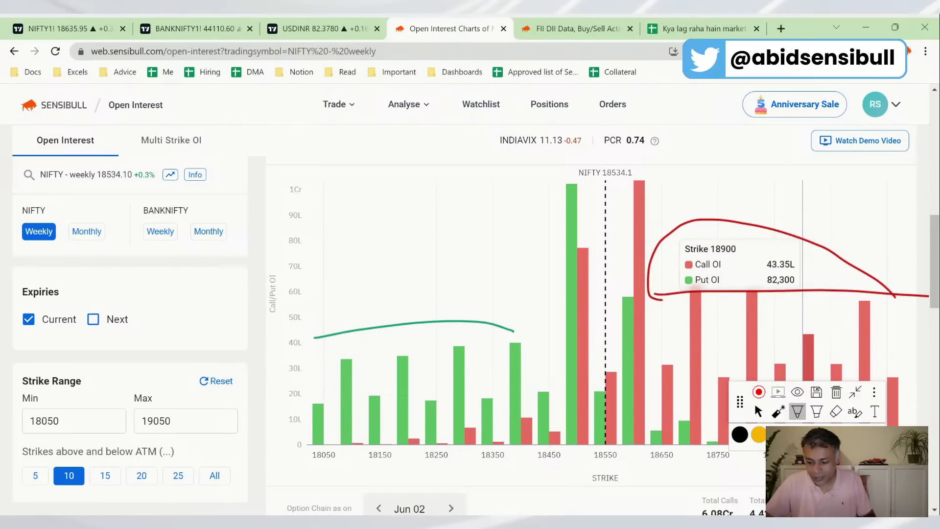
pyautogui.moveTo(547, 327)
pyautogui.mouseDown()
pyautogui.moveTo(563, 328)
pyautogui.moveTo(367, 317)
pyautogui.mouseUp()
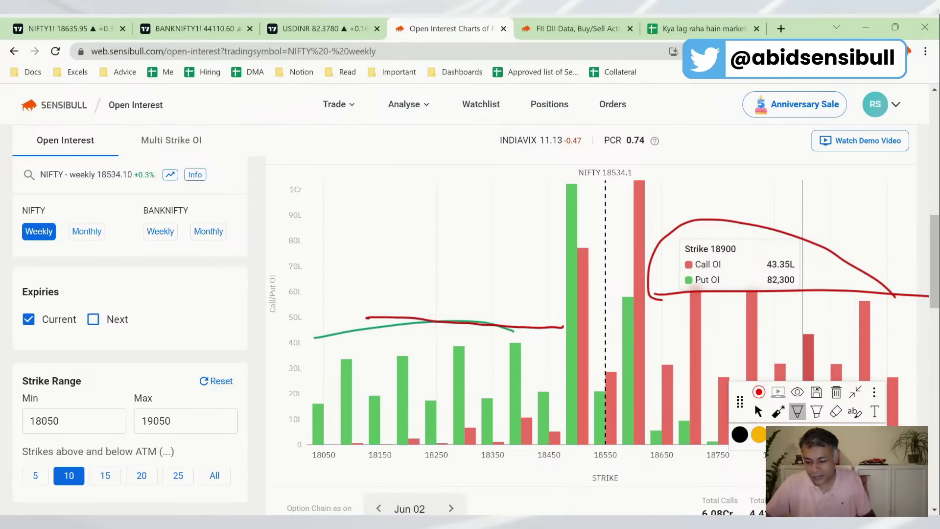
pyautogui.moveTo(318, 323); pyautogui.dragTo(318, 330)
pyautogui.moveTo(489, 323); pyautogui.dragTo(570, 323)
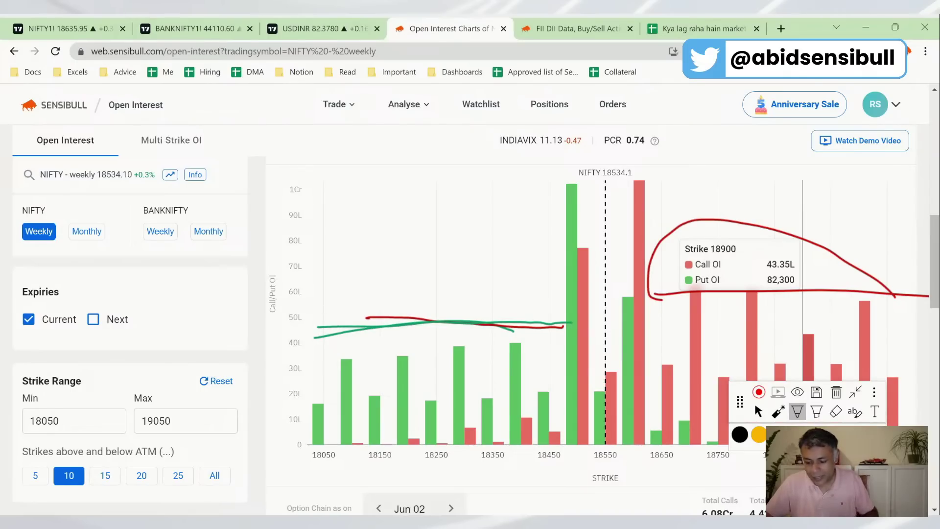
# Mark the PCR value in green further down the page
pyautogui.scroll(-2, 763, 431)
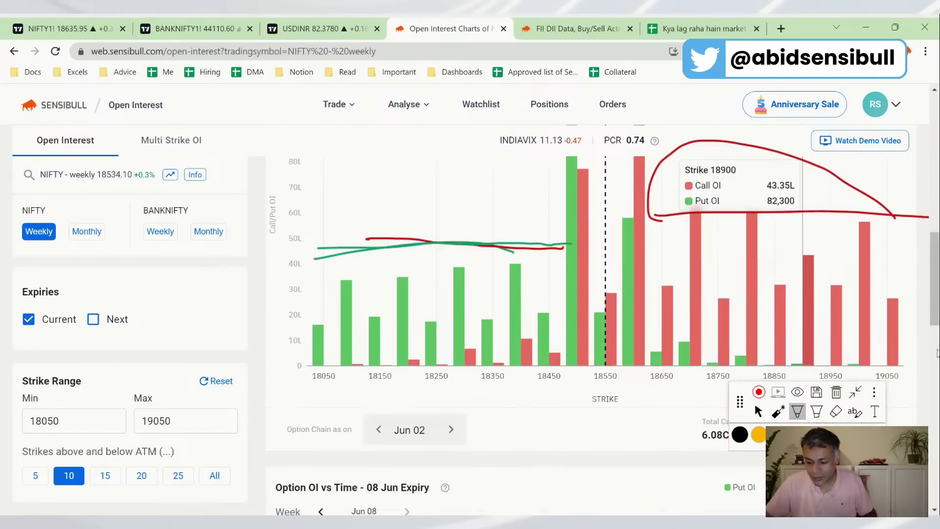
pyautogui.moveTo(762, 430)
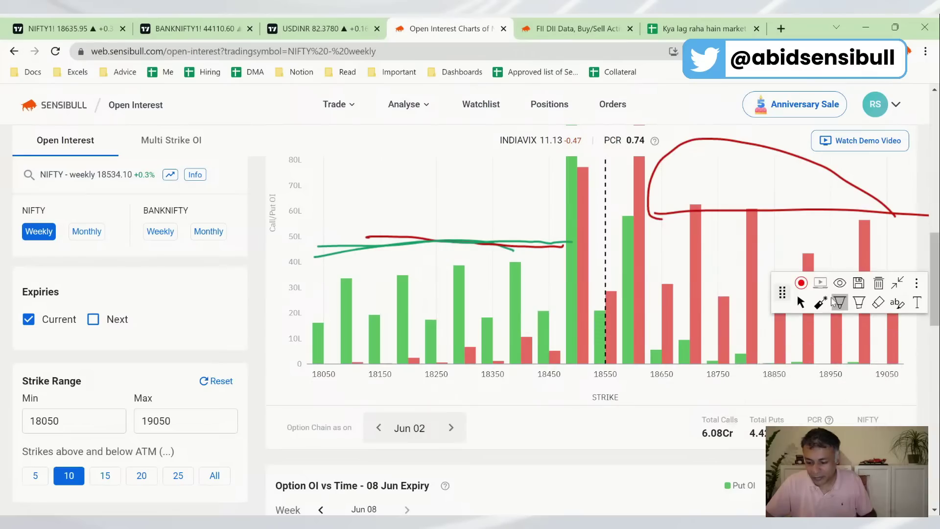
pyautogui.moveTo(800, 412)
pyautogui.mouseDown()
pyautogui.moveTo(838, 421)
pyautogui.moveTo(800, 399)
pyautogui.mouseUp()
pyautogui.scroll(-10, 800, 399)
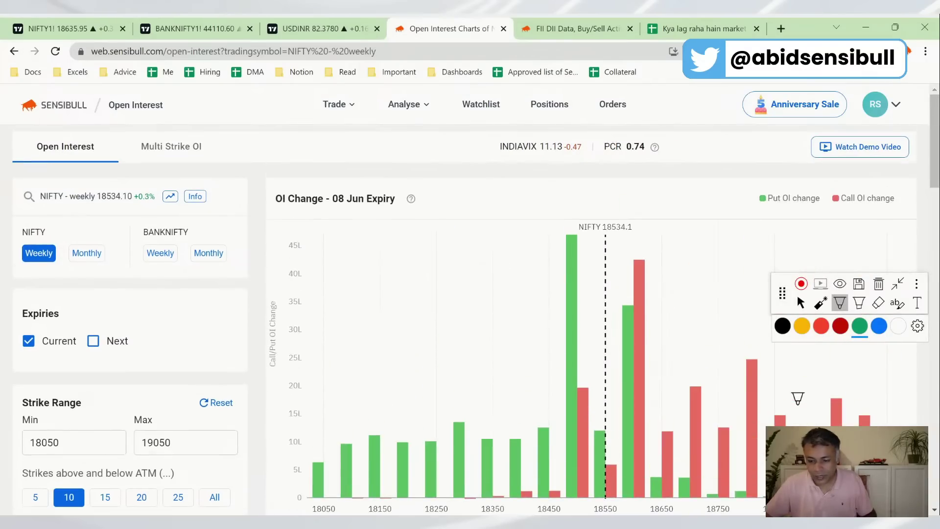
# Set the Nifty 08 Jun OI Change chart to Last 3 Hrs, then return to the market log sheet
pyautogui.scroll(-2, 592, 310)
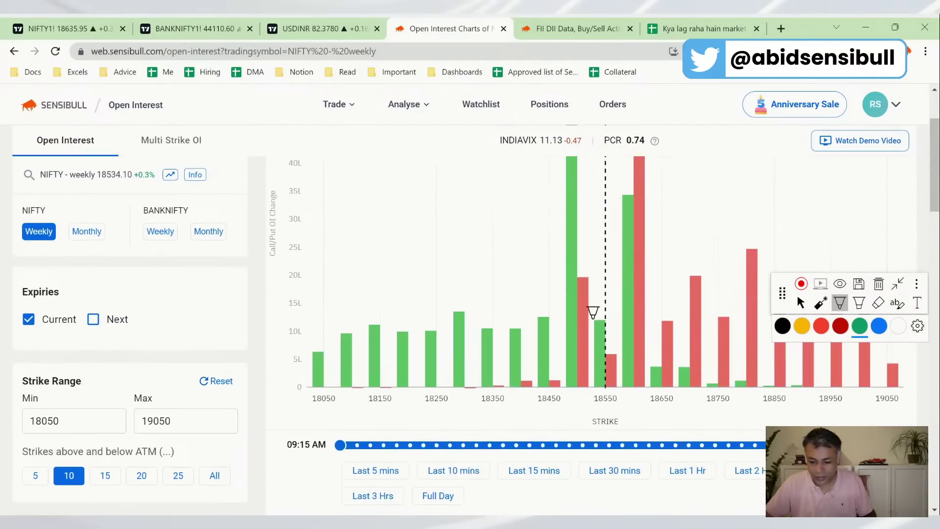
pyautogui.scroll(-2, 613, 393)
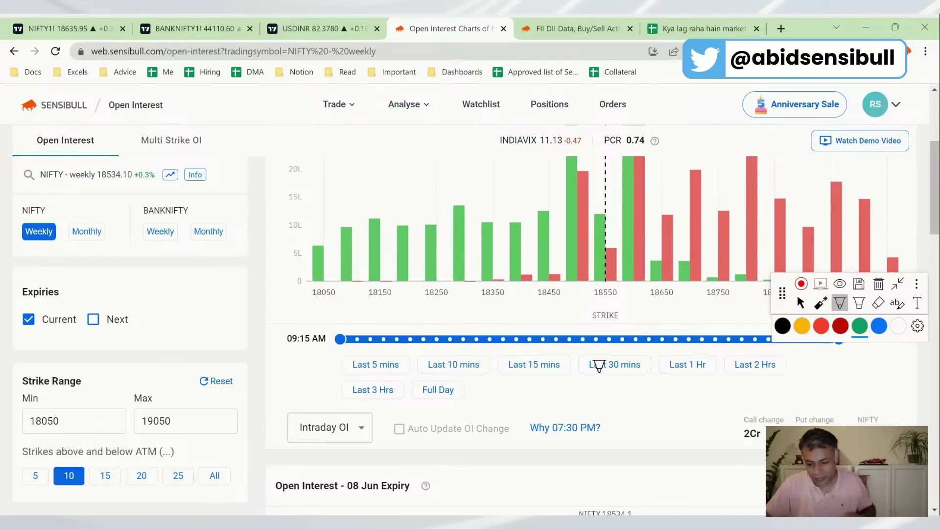
pyautogui.click(800, 302)
pyautogui.click(370, 391)
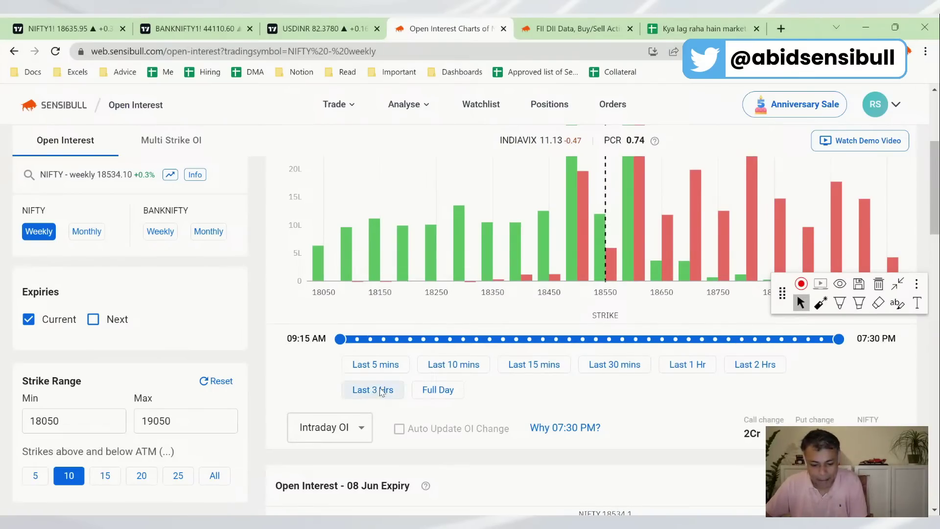
pyautogui.scroll(4, 643, 347)
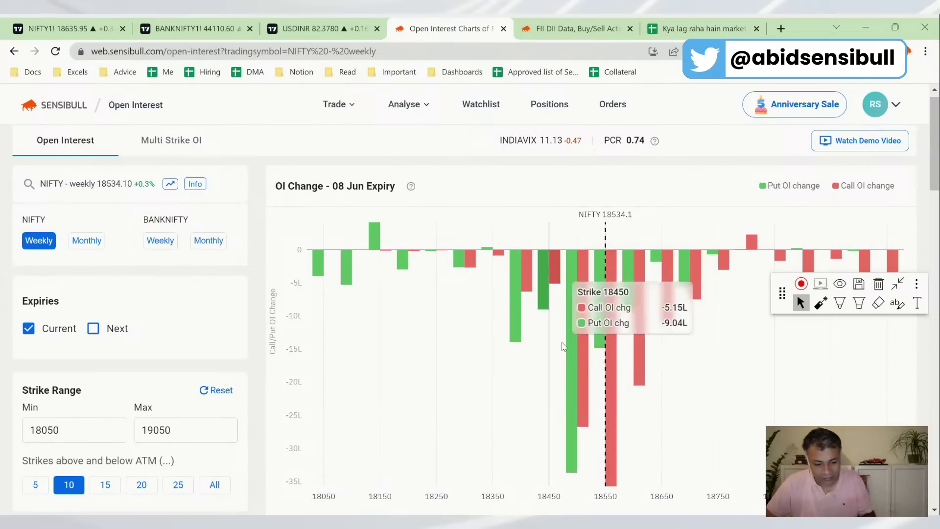
pyautogui.scroll(-1, 594, 417)
pyautogui.scroll(-3, 594, 419)
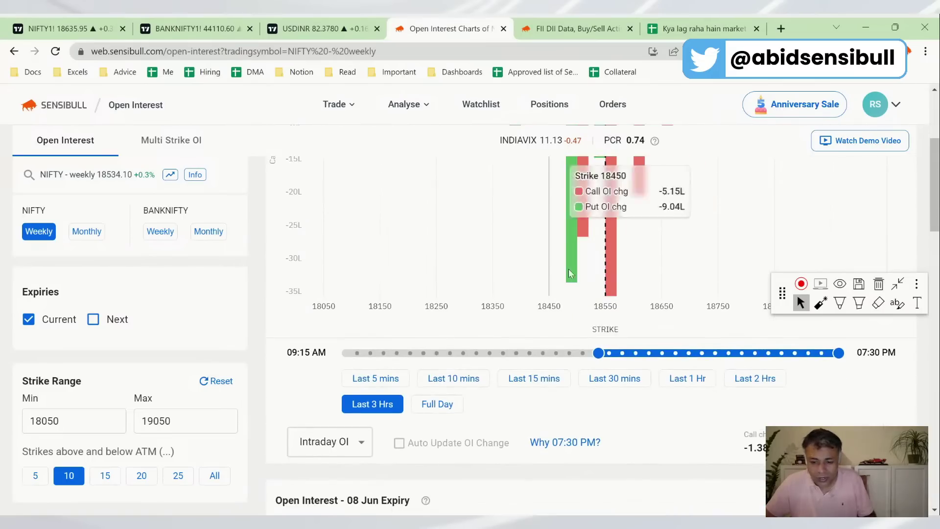
pyautogui.click(656, 25)
# In B4, enter the OC note on an indecisive option chain with resistance at 18500 and 18600
pyautogui.press('Down')
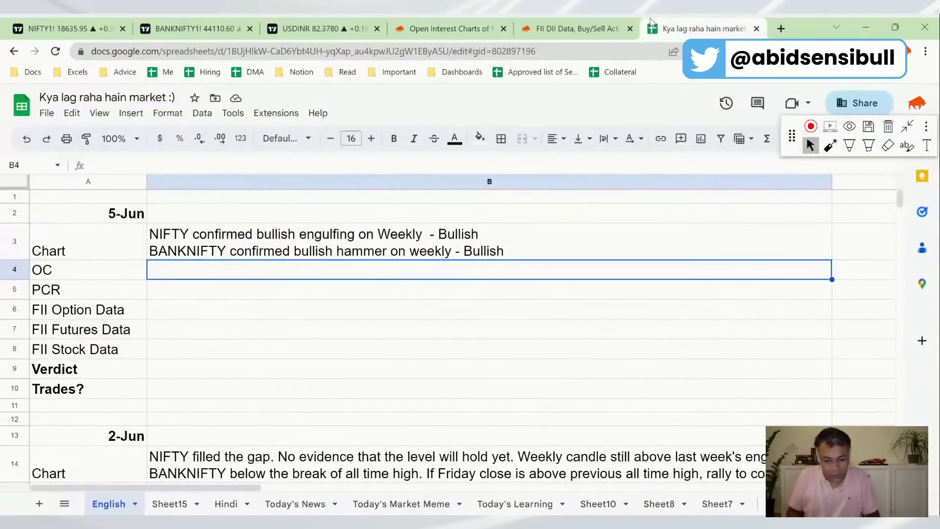
pyautogui.write('Not a decis')
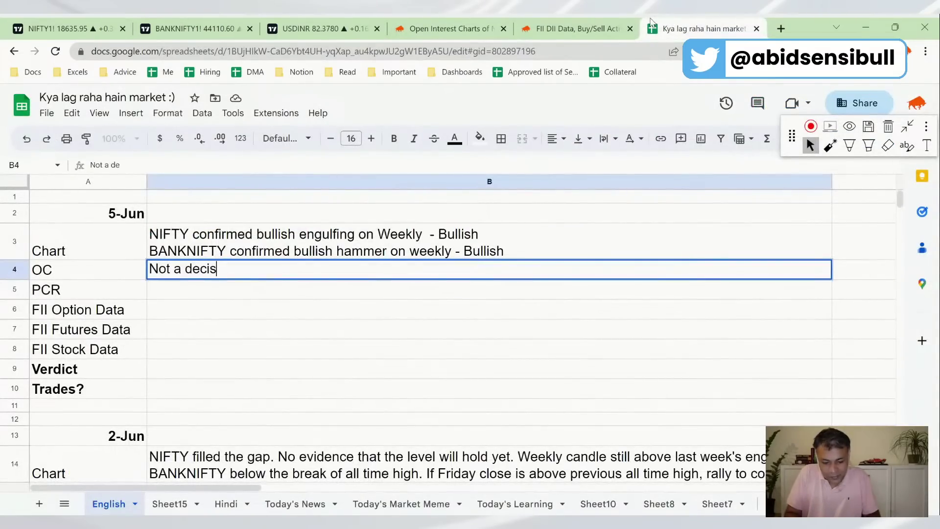
pyautogui.write('ive option chain')
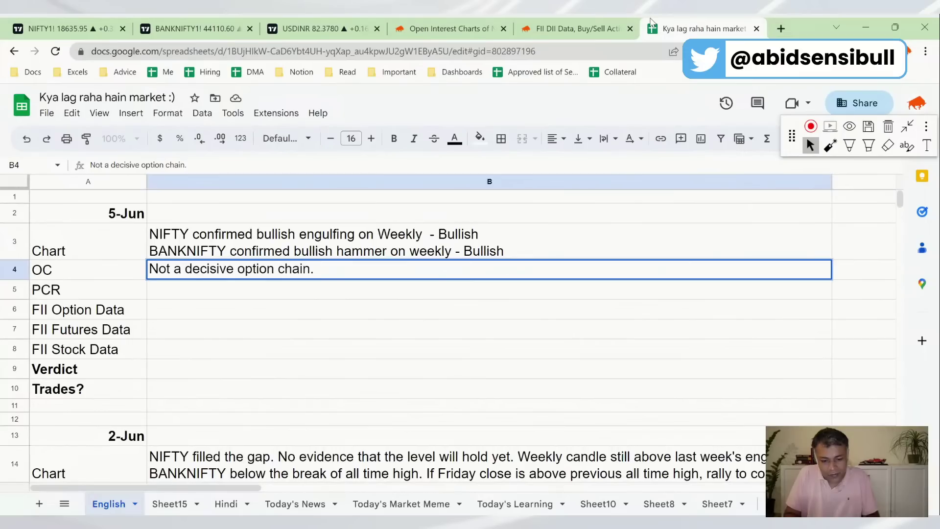
pyautogui.write('. 186')
pyautogui.press('BackSpace')
pyautogui.write('500 ')
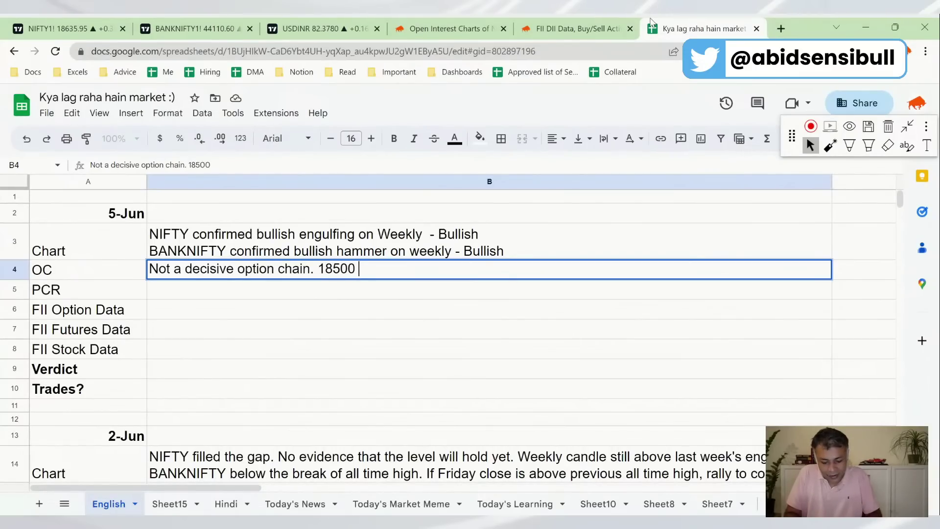
pyautogui.write('has some reistanc')
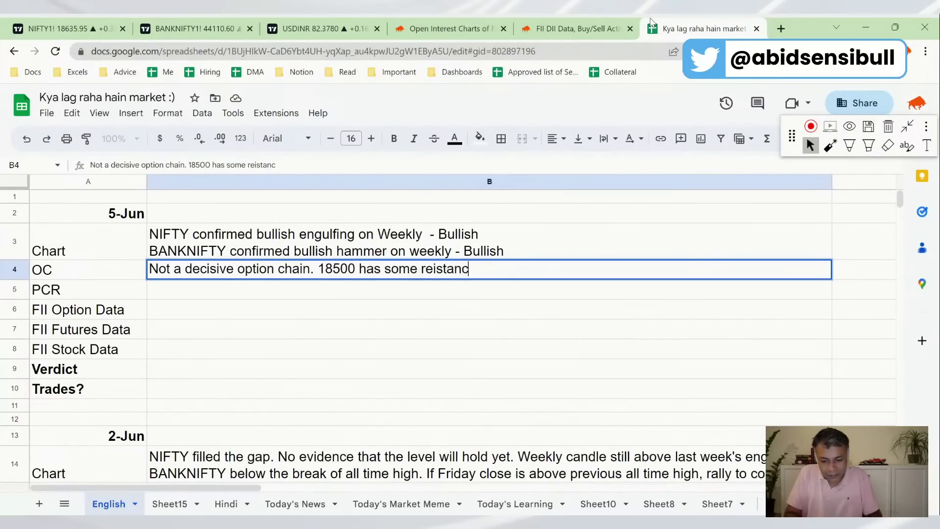
pyautogui.press('BackSpace')
pyautogui.press('BackSpace')
pyautogui.write('sistamce')
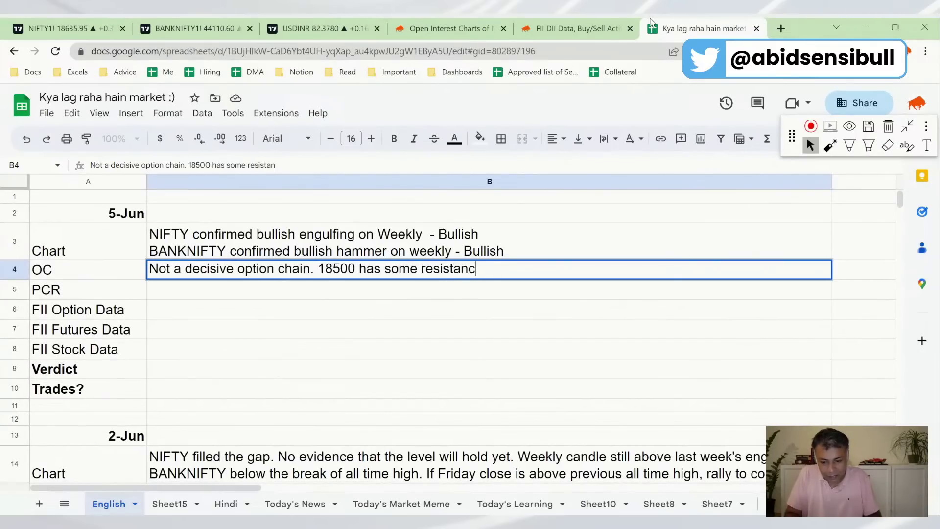
pyautogui.write('84')
pyautogui.press('BackSpace')
pyautogui.write('60')
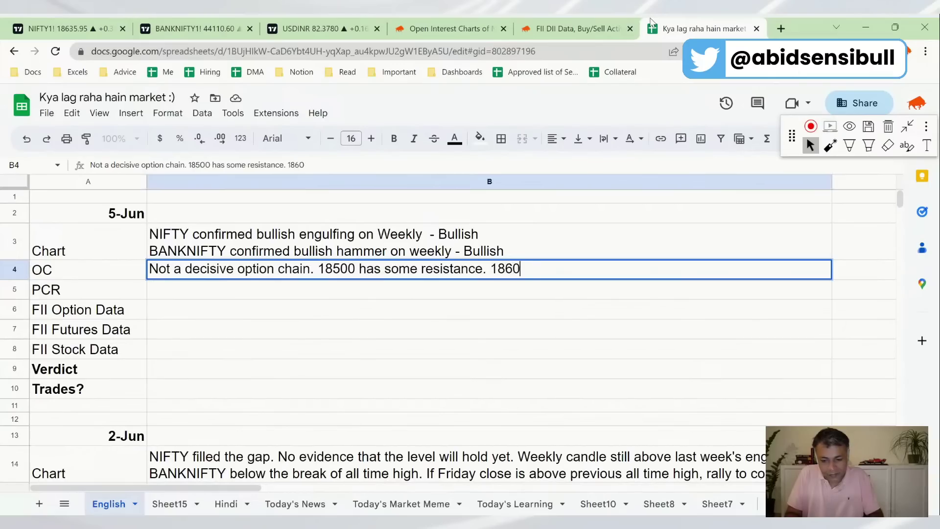
pyautogui.write('0 has ')
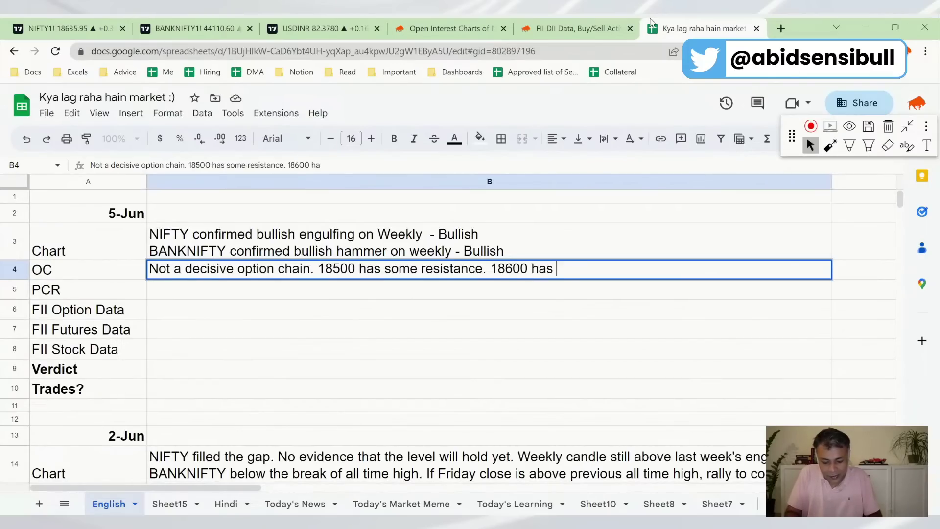
pyautogui.write('some resistancew')
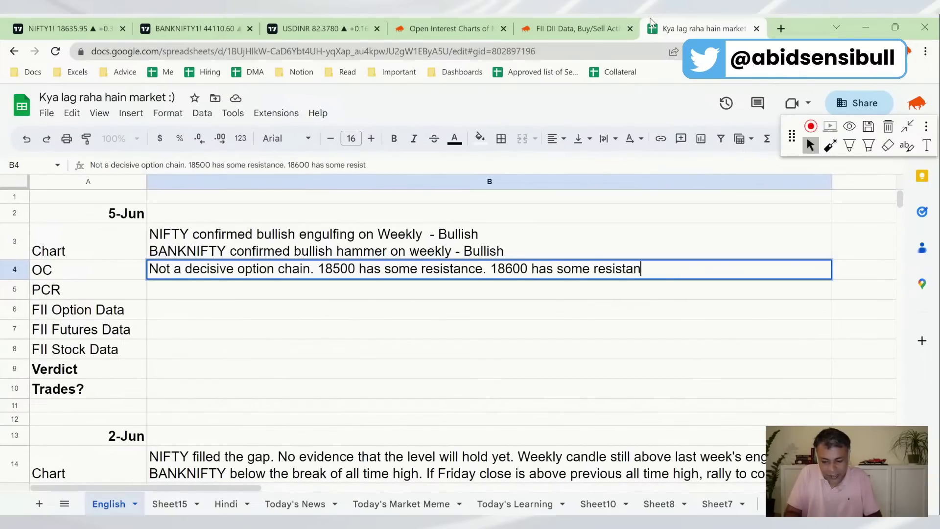
pyautogui.press('BackSpace')
pyautogui.press('Return')
# Correct the B4 note so 18500 reads as support instead of resistance
pyautogui.press('Up')
pyautogui.press('Return')
pyautogui.hotkey('ctrl', 'Left')
pyautogui.hotkey('ctrl', 'Left')
pyautogui.hotkey('ctrl', 'Left')
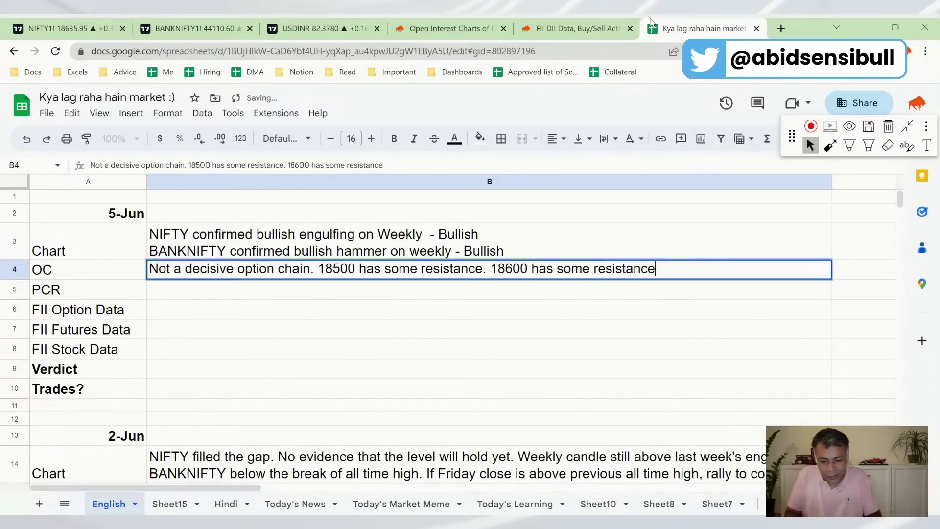
pyautogui.hotkey('ctrl', 'shift', 'Left')
pyautogui.hotkey('ctrl', 'shift', 'Left')
pyautogui.write('support')
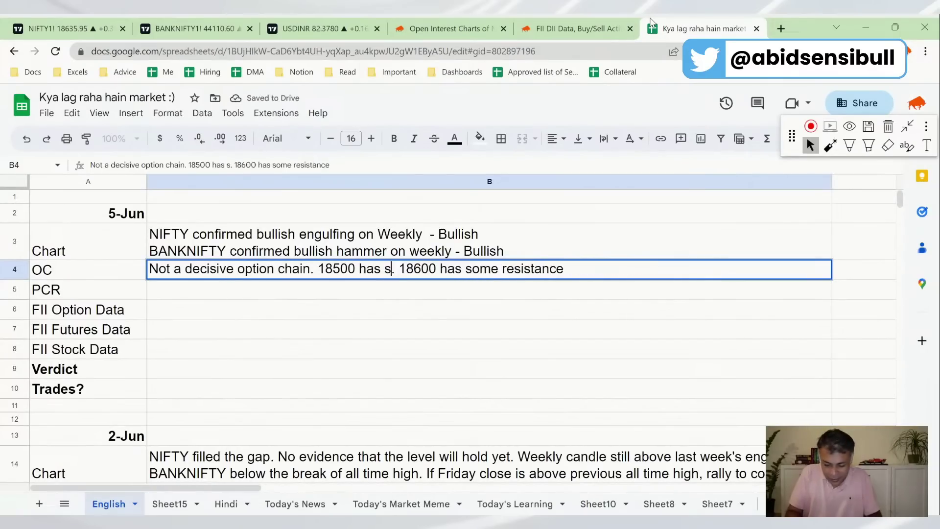
pyautogui.press('Return')
# Add a second line to B4: 'But if there a directional move up, the 18600 calls will unwind'
pyautogui.press('Up')
pyautogui.press('Return')
pyautogui.hotkey('alt', 'Return')
pyautogui.write('But if the')
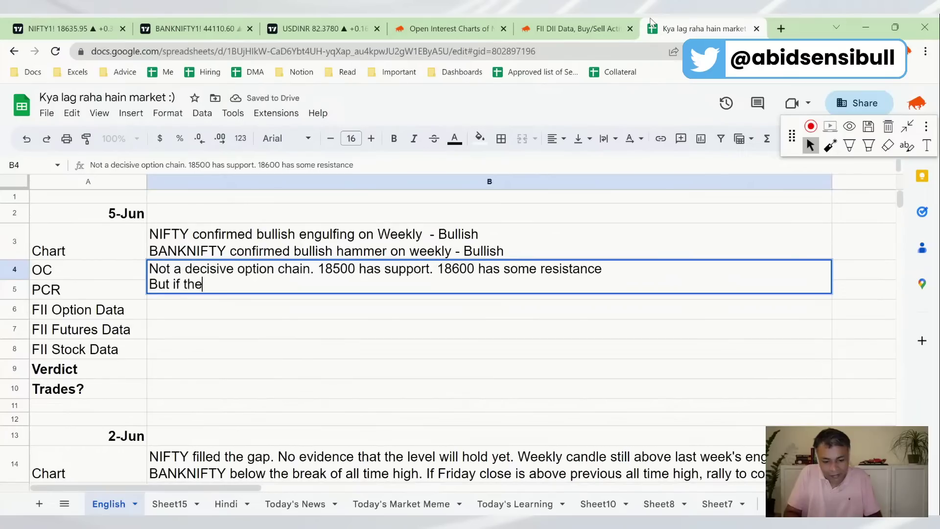
pyautogui.write('re a directional move i')
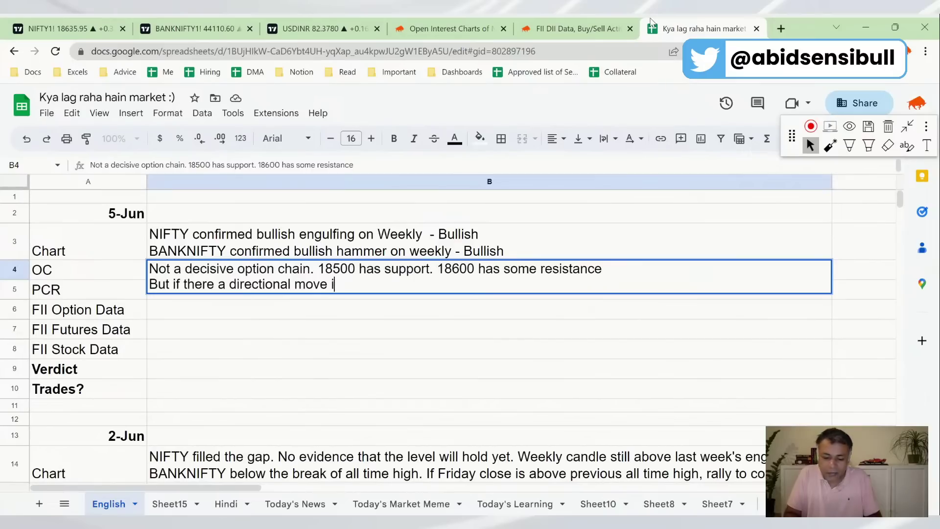
pyautogui.press('BackSpace')
pyautogui.write('up, the 1860')
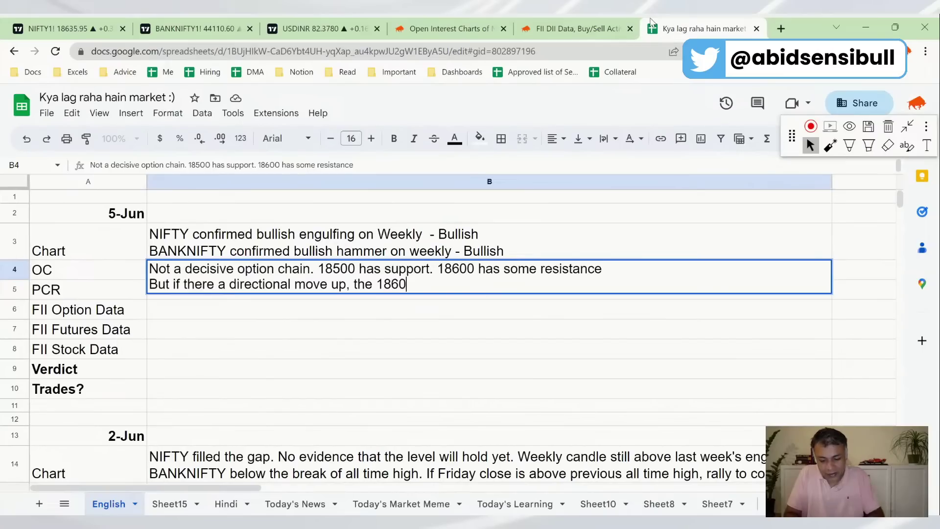
pyautogui.write('0 calls will unwind')
pyautogui.press('Return')
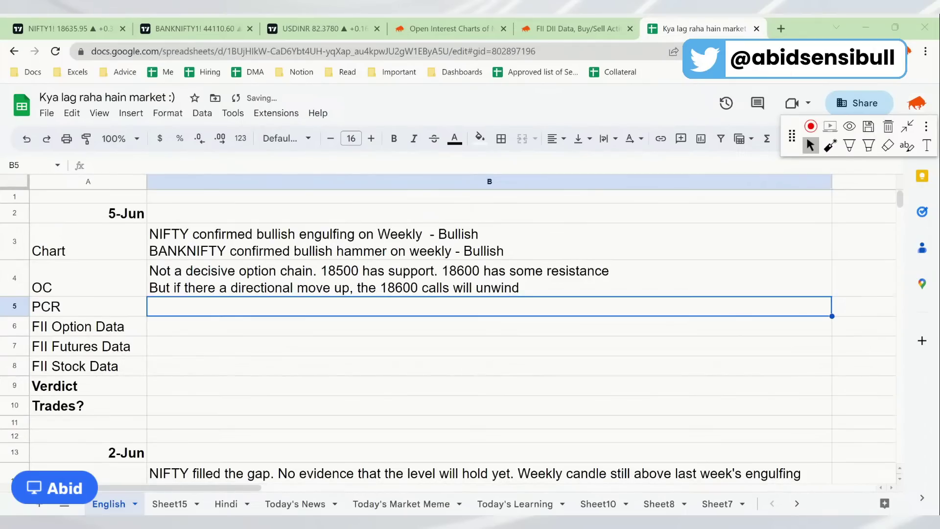
pyautogui.press('Up')
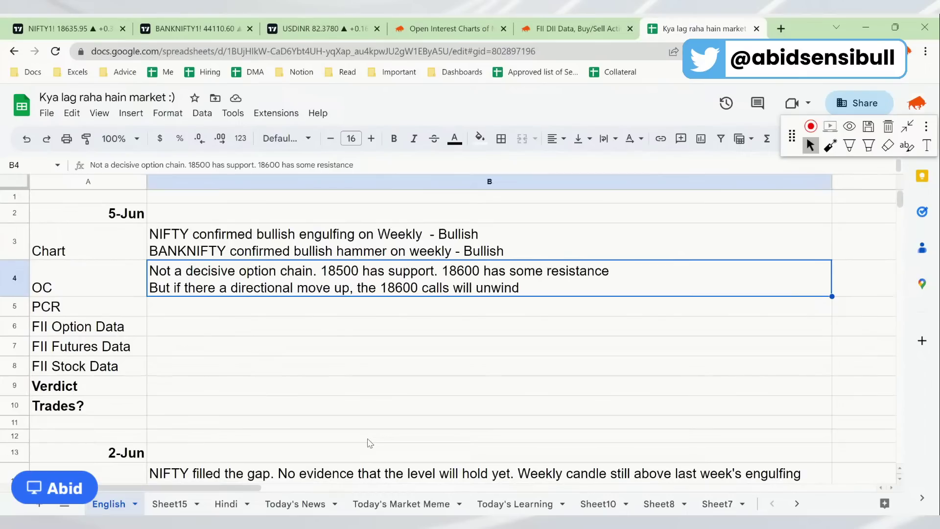
# Enter '0.7 - Neutral' as the PCR value in B5
pyautogui.press('Down')
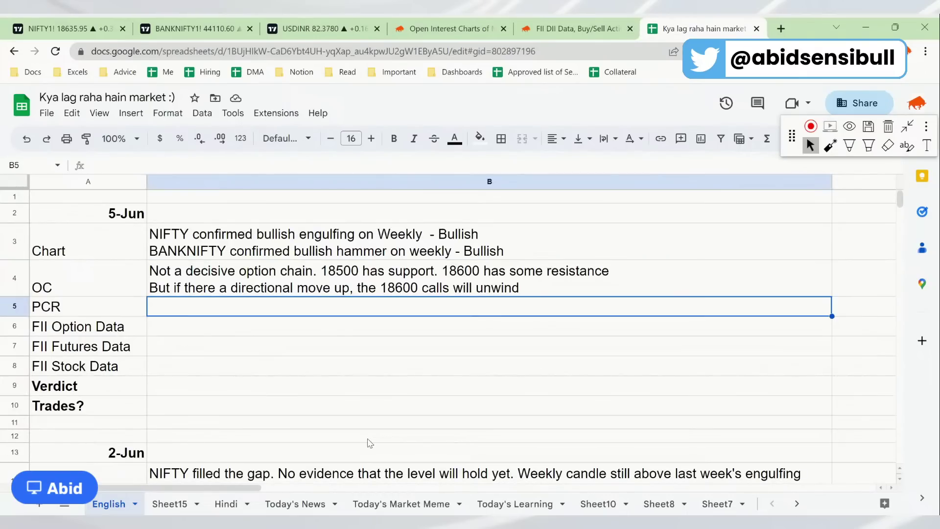
pyautogui.write('0.7 -')
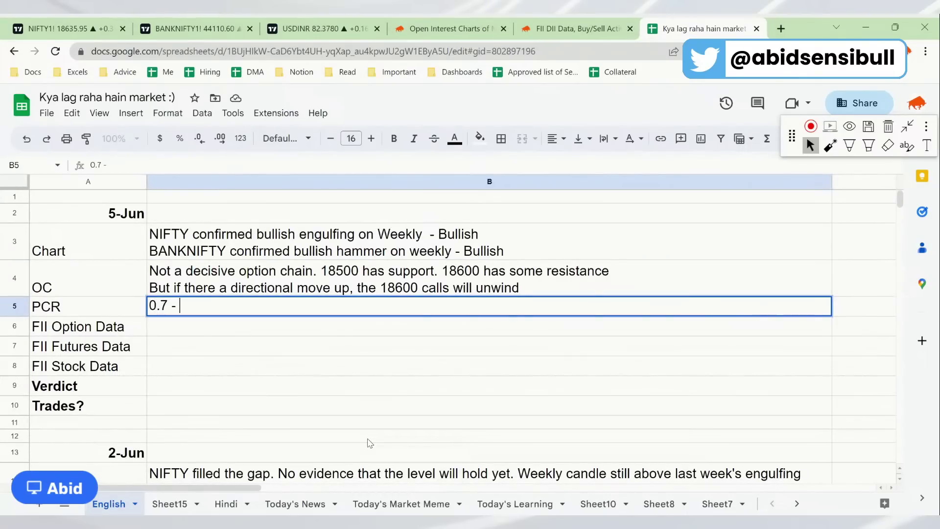
pyautogui.write(' Neutral')
pyautogui.press('Return')
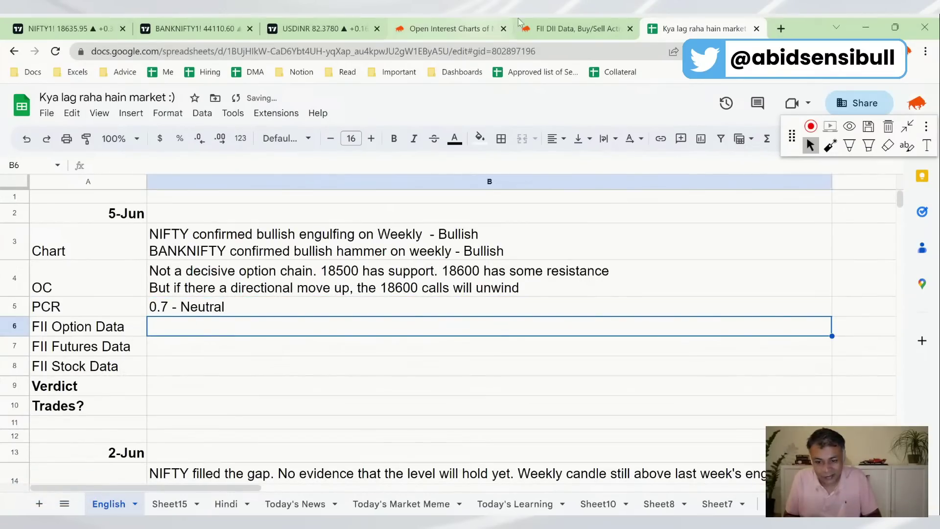
pyautogui.click(571, 29)
# Draw a red arrow and 'Gap' note over the 01 Jun call–put OI bars
pyautogui.scroll(10, 543, 205)
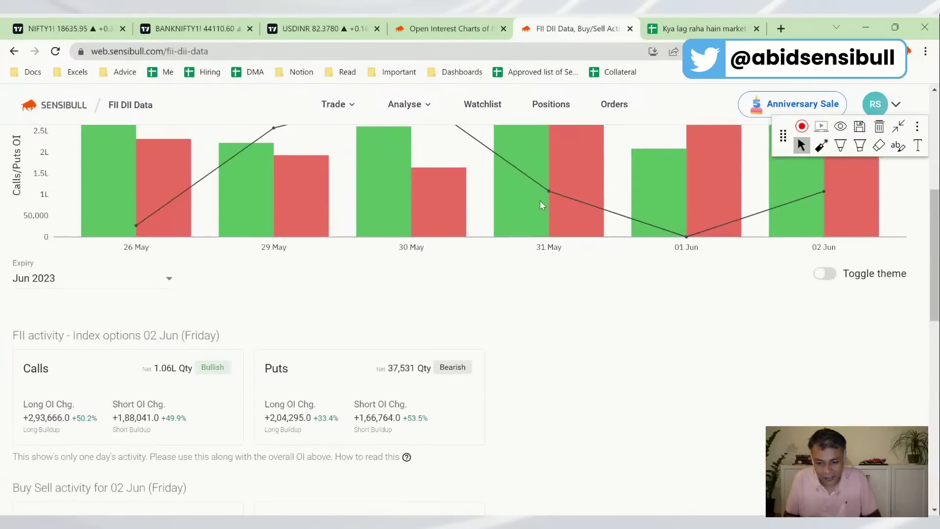
pyautogui.scroll(-1, 542, 204)
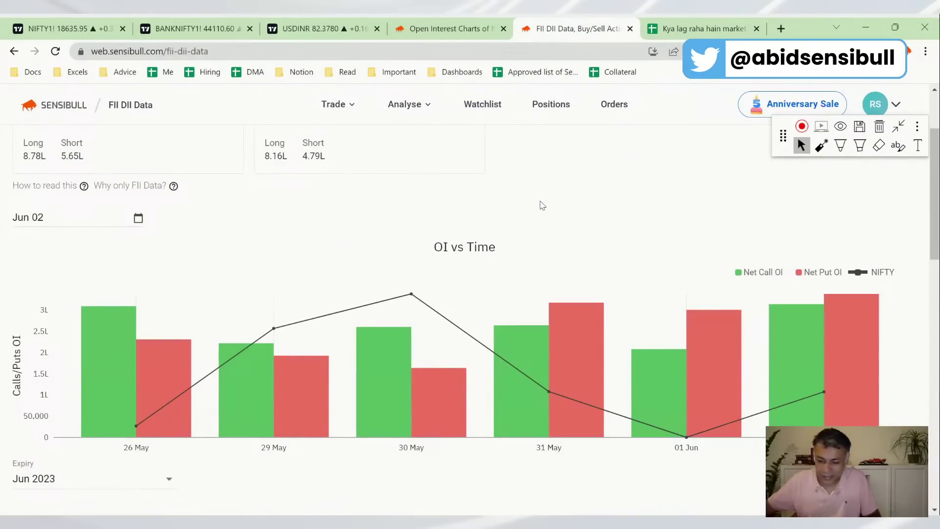
pyautogui.click(841, 146)
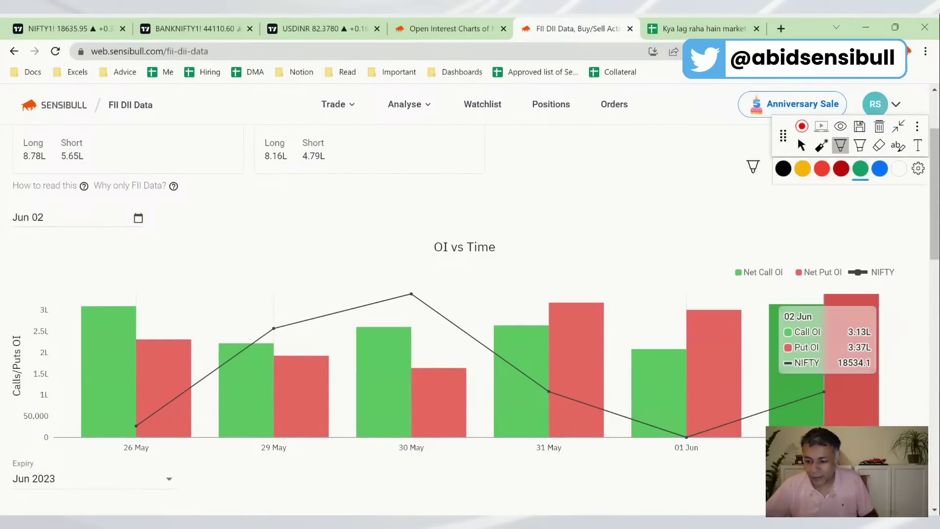
pyautogui.moveTo(656, 317)
pyautogui.mouseDown()
pyautogui.moveTo(666, 308)
pyautogui.moveTo(663, 338)
pyautogui.moveTo(677, 334)
pyautogui.moveTo(637, 255)
pyautogui.moveTo(647, 271)
pyautogui.mouseUp()
pyautogui.moveTo(629, 219); pyautogui.dragTo(660, 222)
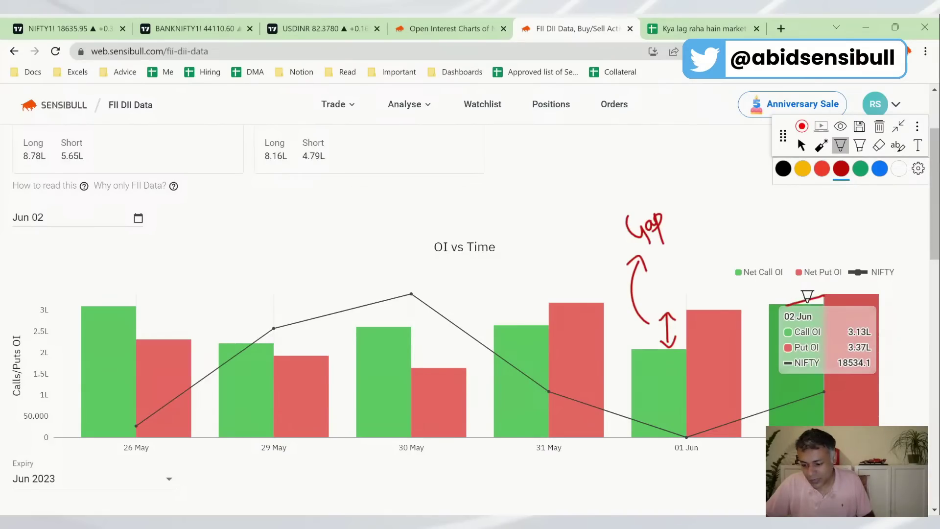
pyautogui.moveTo(816, 302); pyautogui.dragTo(815, 294)
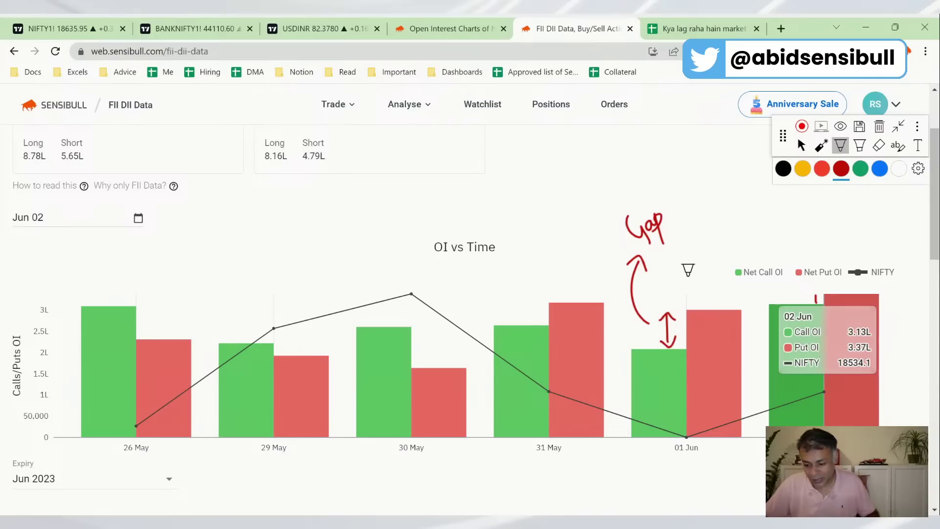
pyautogui.scroll(-1, 450, 334)
pyautogui.scroll(-6, 451, 335)
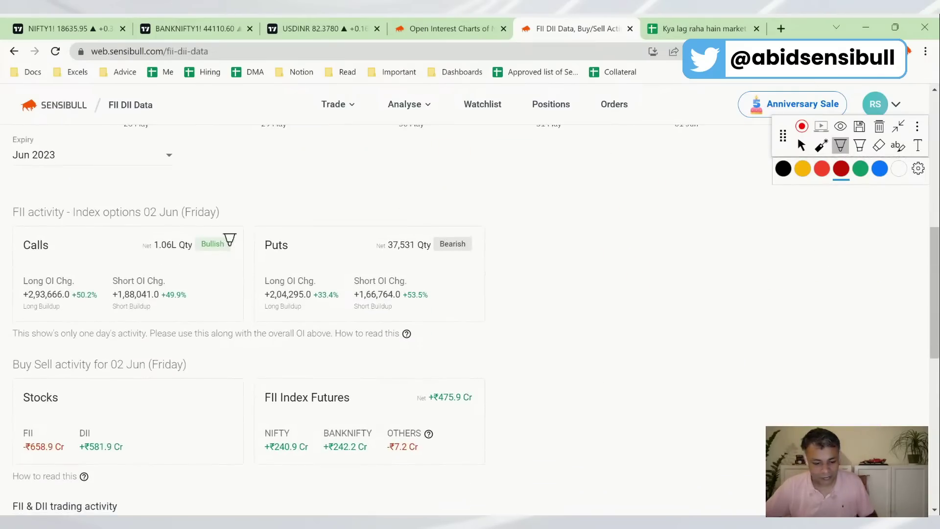
# Mark the calls figure with a green arrow and circle the puts 37,531 Qty in red as '-ve'
pyautogui.moveTo(203, 249)
pyautogui.mouseDown()
pyautogui.moveTo(140, 237)
pyautogui.moveTo(133, 230)
pyautogui.moveTo(152, 216)
pyautogui.moveTo(220, 248)
pyautogui.moveTo(128, 250)
pyautogui.mouseUp()
pyautogui.click(861, 169)
pyautogui.moveTo(209, 231)
pyautogui.mouseDown()
pyautogui.moveTo(241, 212)
pyautogui.moveTo(234, 200)
pyautogui.moveTo(294, 176)
pyautogui.moveTo(311, 184)
pyautogui.moveTo(388, 159)
pyautogui.mouseUp()
pyautogui.click(840, 169)
pyautogui.moveTo(374, 234)
pyautogui.mouseDown()
pyautogui.moveTo(397, 212)
pyautogui.moveTo(494, 229)
pyautogui.mouseUp()
pyautogui.moveTo(522, 192)
pyautogui.mouseDown()
pyautogui.moveTo(510, 200)
pyautogui.moveTo(542, 170)
pyautogui.mouseUp()
pyautogui.moveTo(545, 183); pyautogui.dragTo(568, 182)
pyautogui.moveTo(511, 283); pyautogui.dragTo(554, 265)
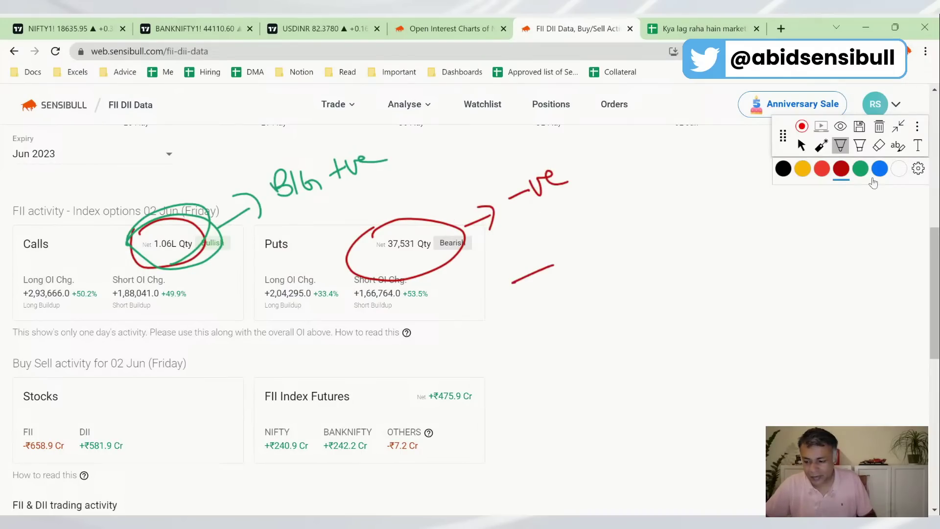
# In blue, mark futures +₹475.9 Cr as bullish and circle stocks −₹658.9 Cr and −7.1K
pyautogui.click(880, 167)
pyautogui.moveTo(507, 283)
pyautogui.mouseDown()
pyautogui.moveTo(559, 262)
pyautogui.moveTo(536, 280)
pyautogui.moveTo(604, 210)
pyautogui.moveTo(625, 215)
pyautogui.moveTo(675, 189)
pyautogui.moveTo(678, 220)
pyautogui.mouseUp()
pyautogui.moveTo(422, 392); pyautogui.dragTo(470, 419)
pyautogui.moveTo(500, 387)
pyautogui.mouseDown()
pyautogui.moveTo(596, 334)
pyautogui.moveTo(613, 338)
pyautogui.mouseUp()
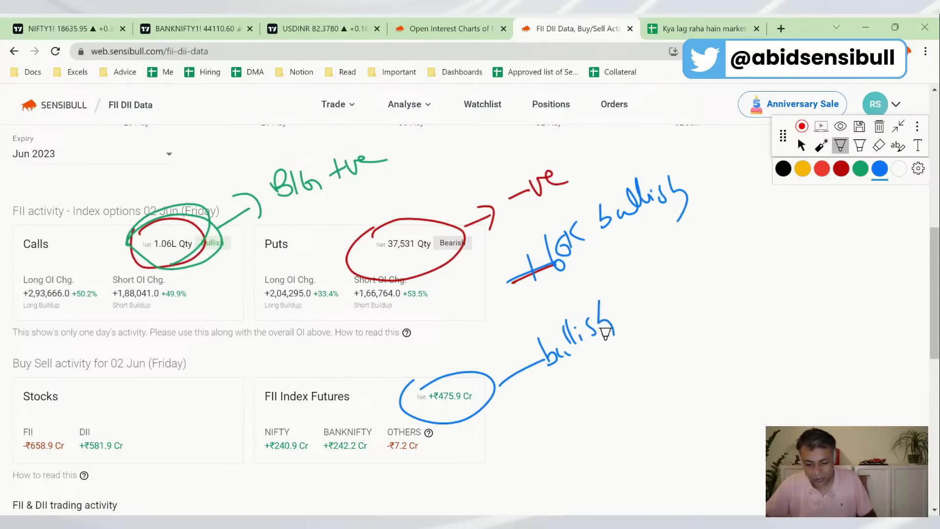
pyautogui.scroll(-4, 457, 384)
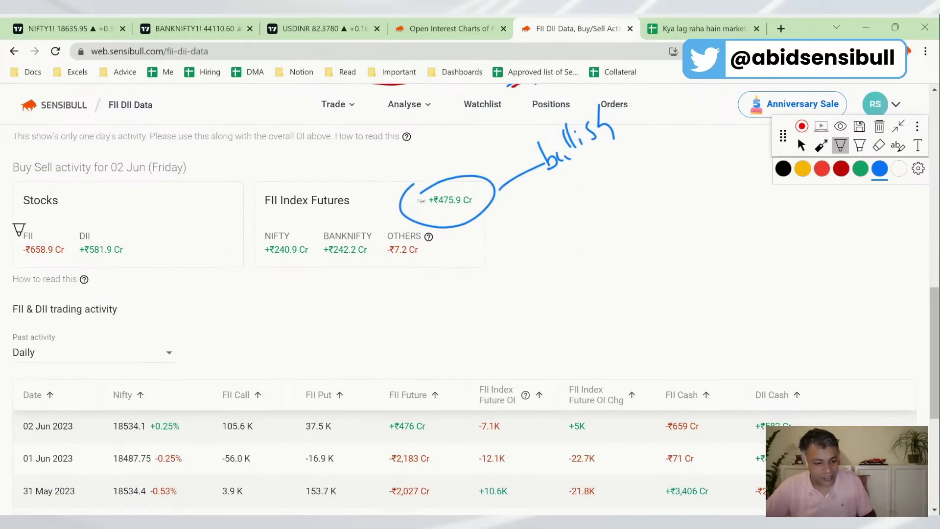
pyautogui.moveTo(16, 239)
pyautogui.mouseDown()
pyautogui.moveTo(29, 283)
pyautogui.moveTo(82, 211)
pyautogui.moveTo(94, 227)
pyautogui.mouseUp()
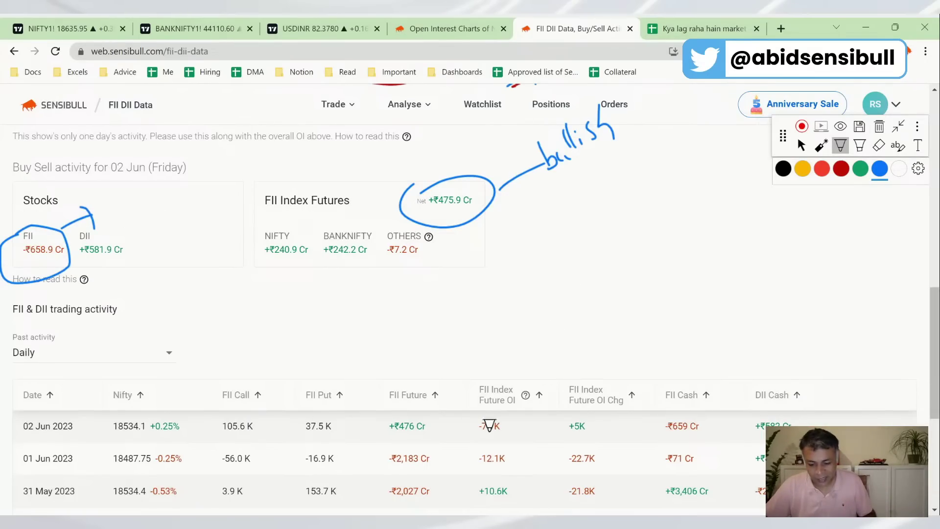
pyautogui.scroll(-2, 491, 410)
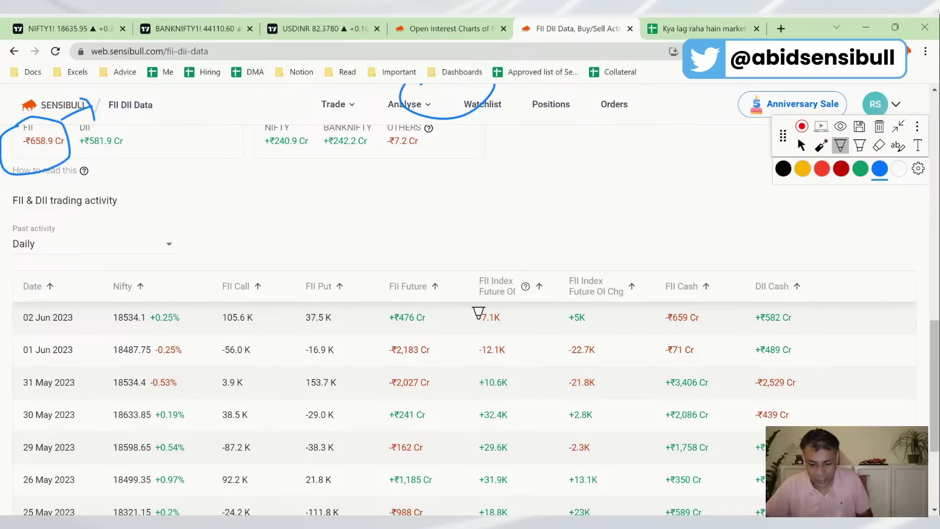
pyautogui.moveTo(474, 314)
pyautogui.mouseDown()
pyautogui.moveTo(479, 332)
pyautogui.moveTo(475, 305)
pyautogui.mouseUp()
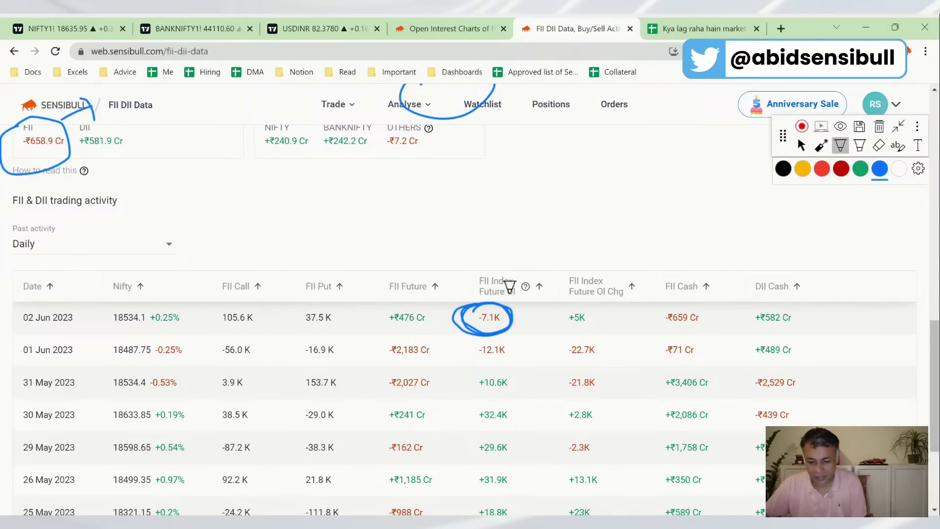
# Fill B6–B8: 'Bought 1 L calls, bought 40k puts. Net Bullish', 'Bought 500 Cr - bullish', '600 Cr sell - Irrelevant'
pyautogui.click(669, 33)
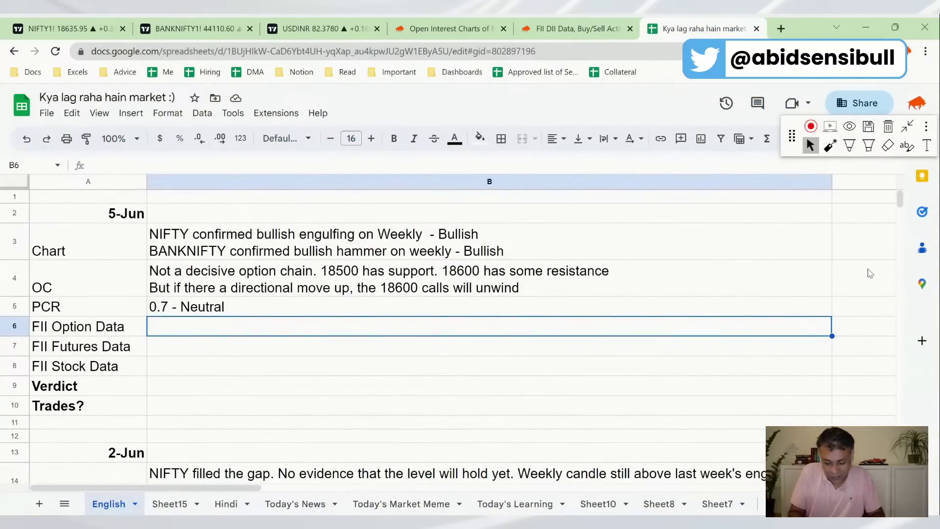
pyautogui.write('Bought')
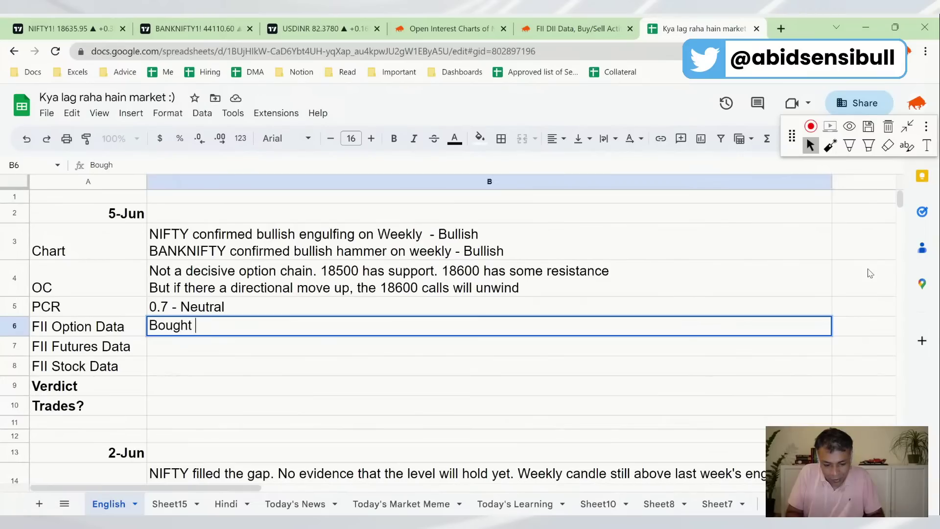
pyautogui.write(' 1 L clla')
pyautogui.press('BackSpace')
pyautogui.write('s, bought ')
pyautogui.write('5')
pyautogui.press('BackSpace')
pyautogui.write('40k puts. Net Bullish')
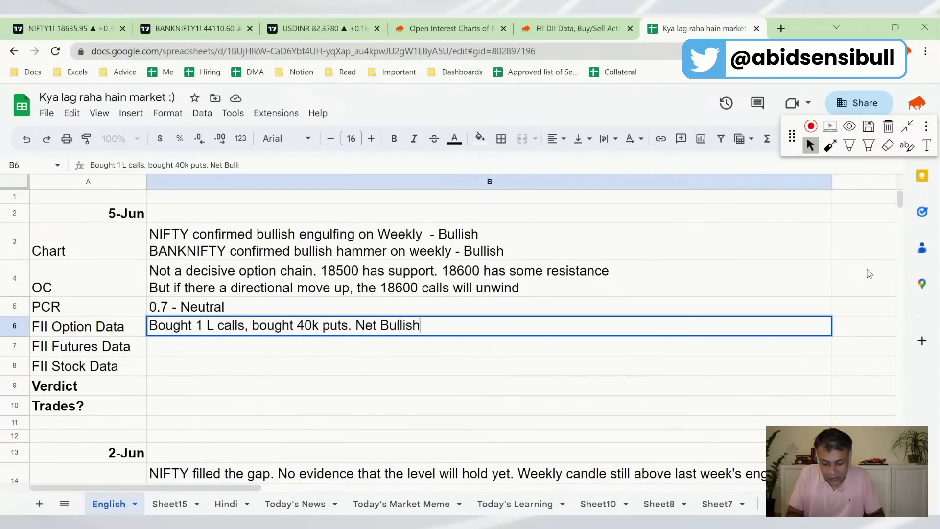
pyautogui.press('Return')
pyautogui.write('Bought ')
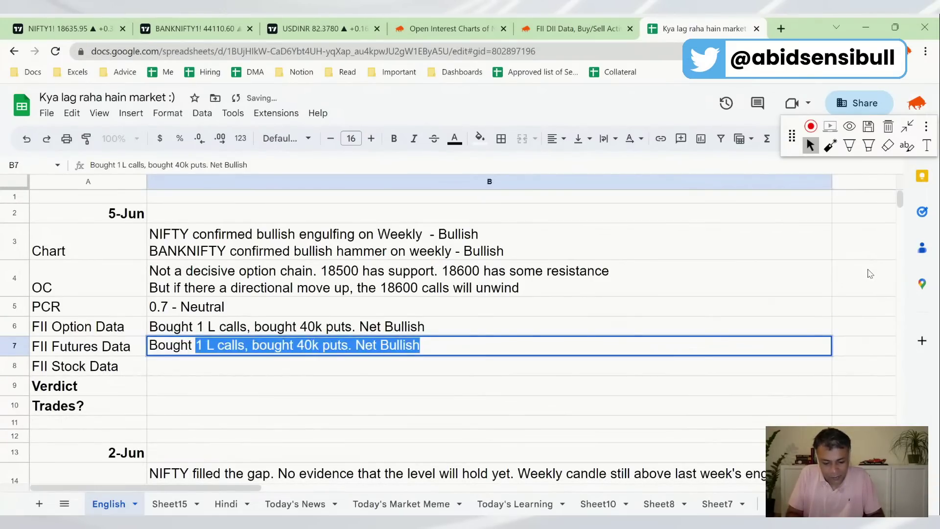
pyautogui.write('500 C')
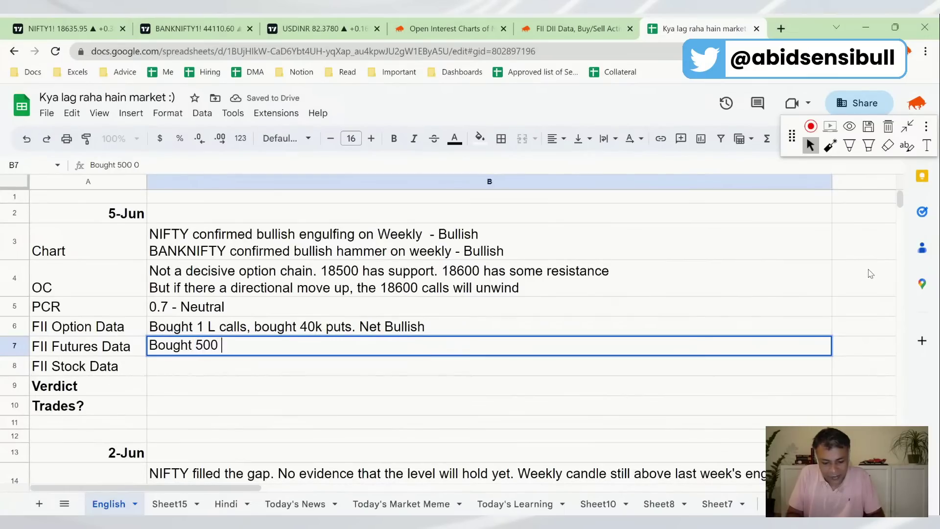
pyautogui.write('r - bullish')
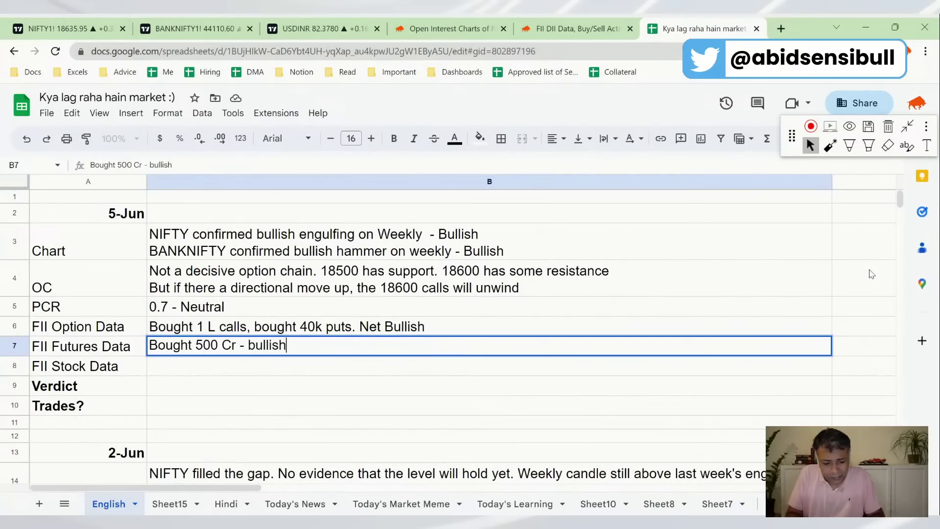
pyautogui.press('Return')
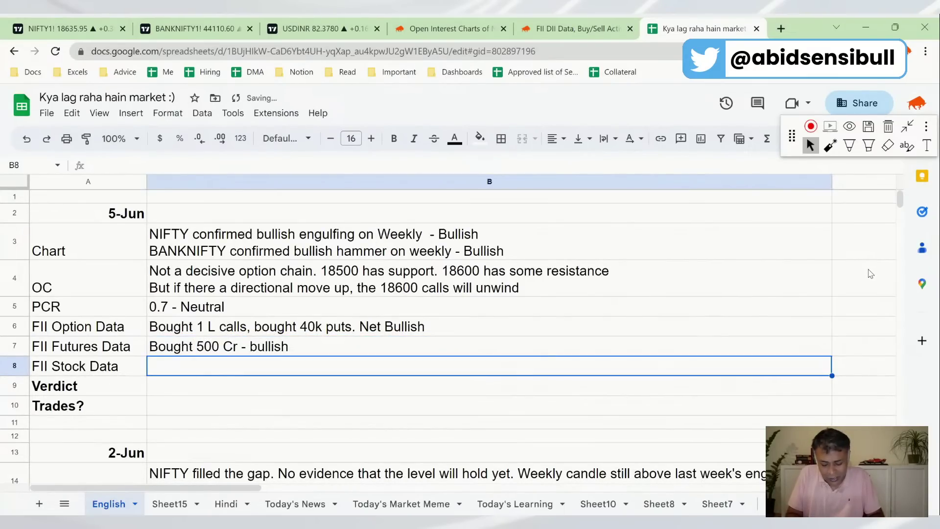
pyautogui.write('60')
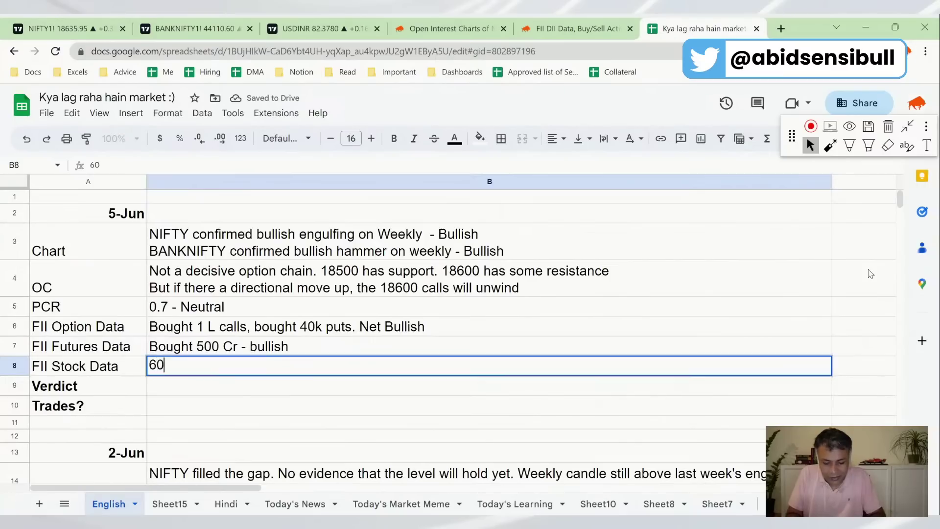
pyautogui.write('0 Cr sell - Irrelevant')
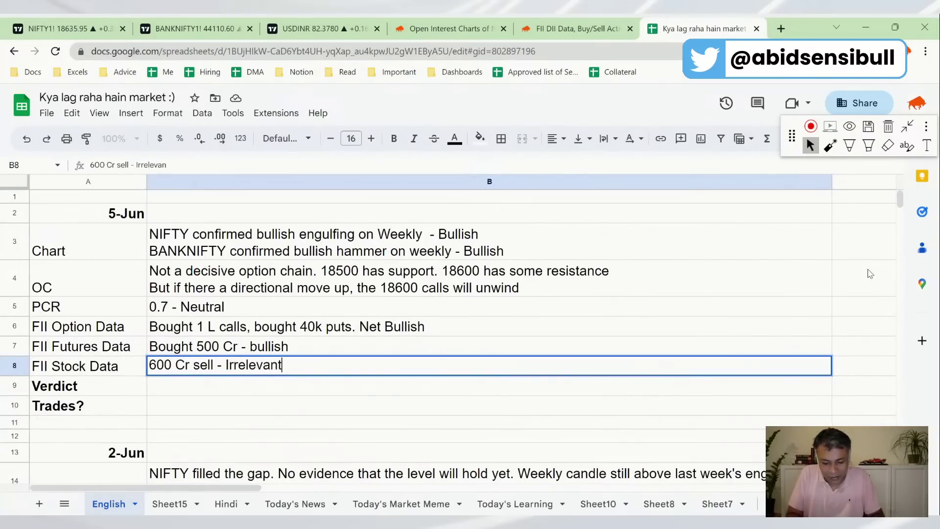
pyautogui.press('Return')
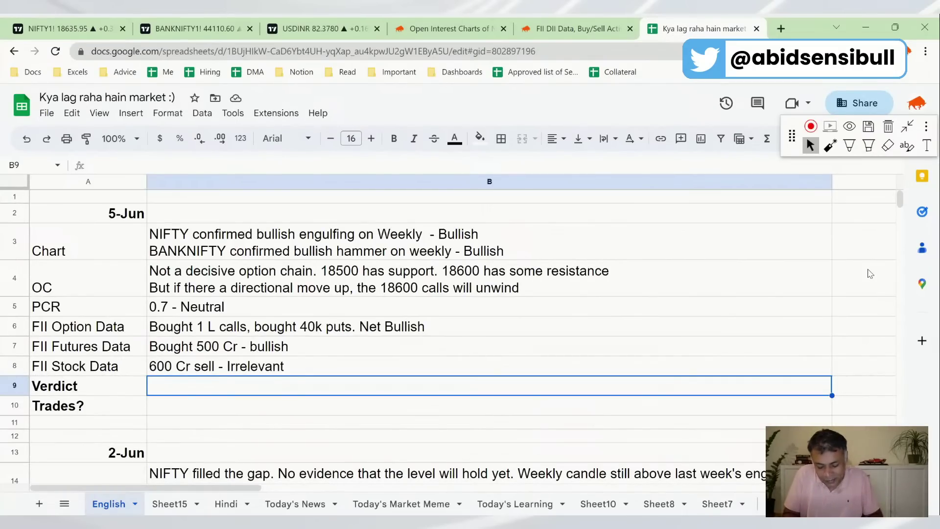
# Enter the verdict 'Bullishness highly likely to continue. Do not short' in B9
pyautogui.write('Bullishn')
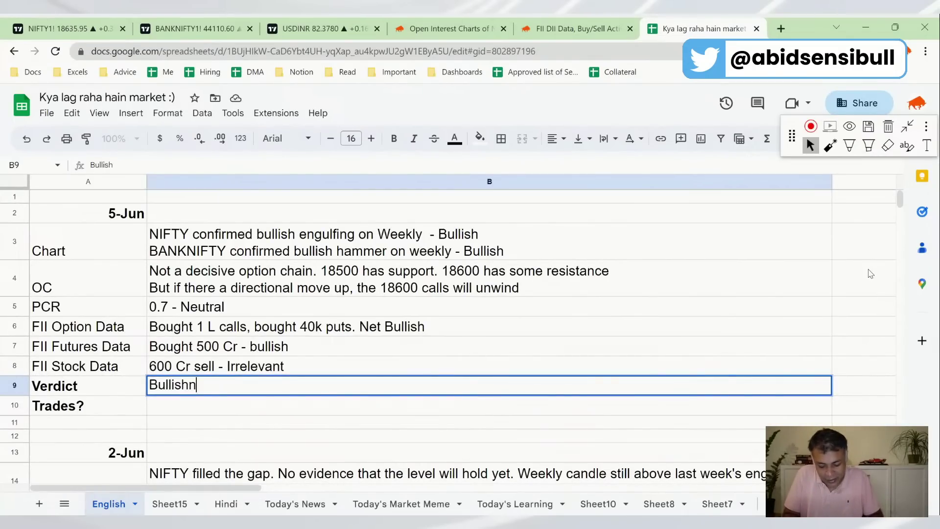
pyautogui.write('ess highly lik')
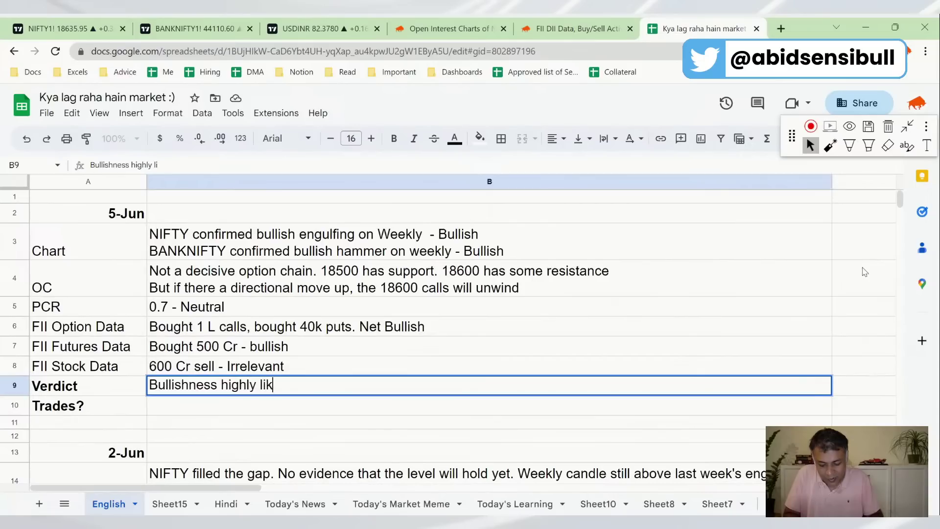
pyautogui.write('ely to contunye')
pyautogui.press('BackSpace')
pyautogui.press('BackSpace')
pyautogui.press('BackSpace')
pyautogui.press('BackSpace')
pyautogui.write('iy')
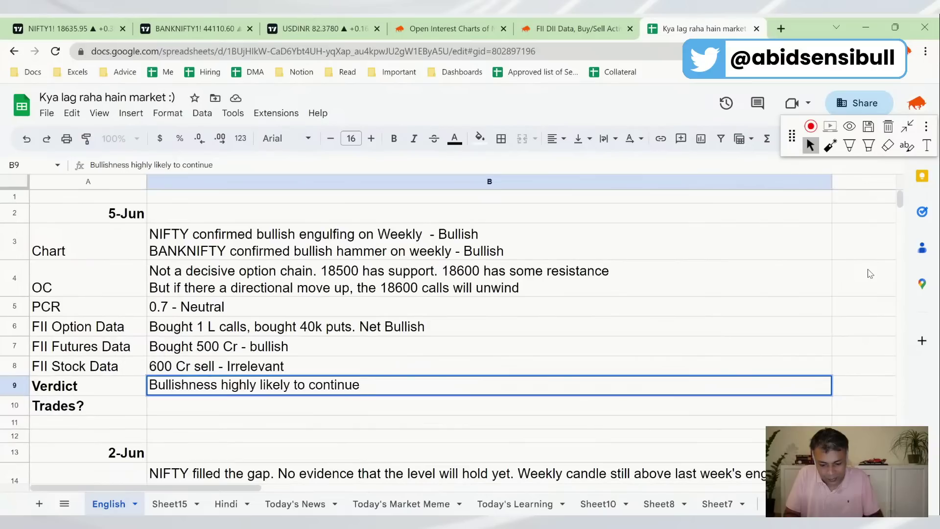
pyautogui.write('y st sho')
pyautogui.press('Return')
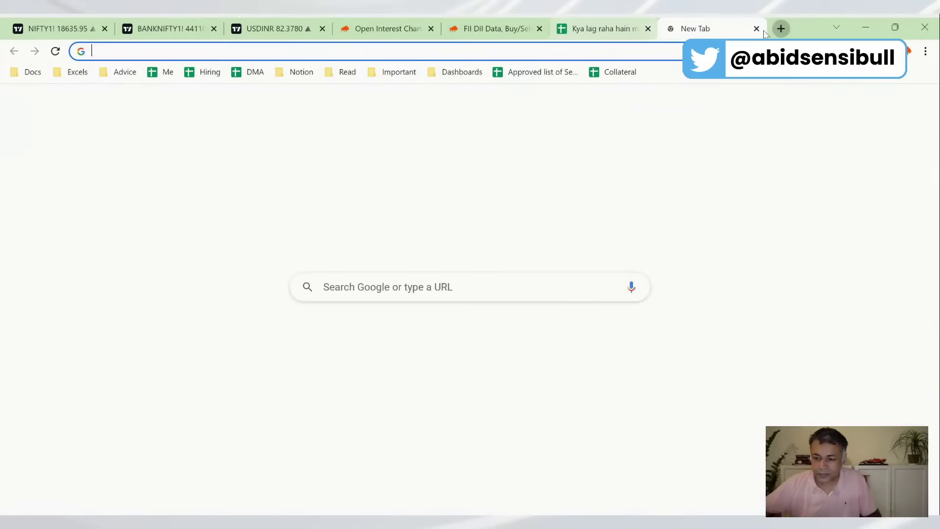
# Look up DJIA, S&P 500 and Nasdaq prices in a new tab, then close it
pyautogui.click(782, 29)
pyautogui.write('djia')
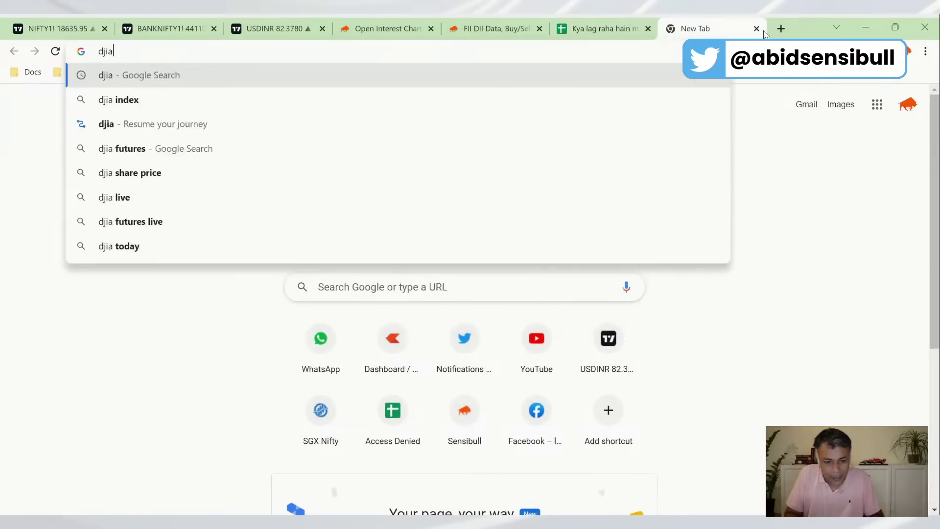
pyautogui.press('Return')
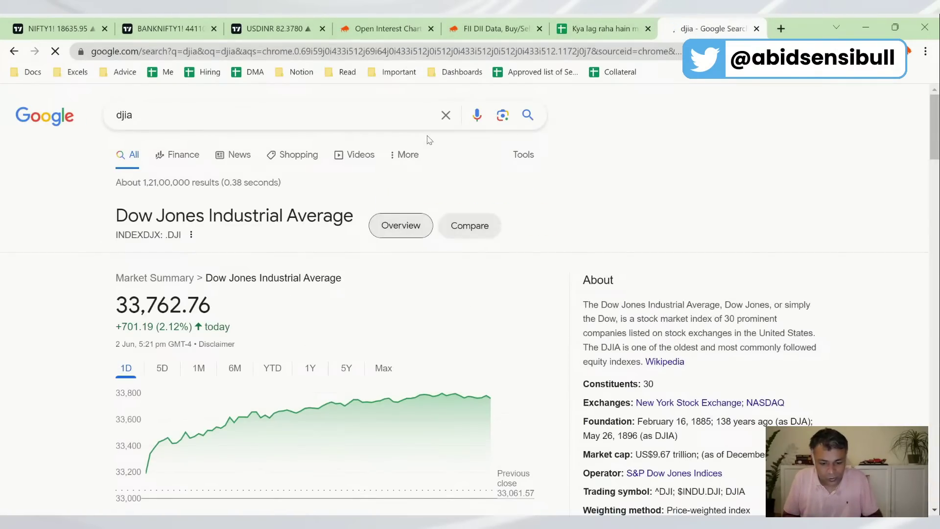
pyautogui.click(321, 53)
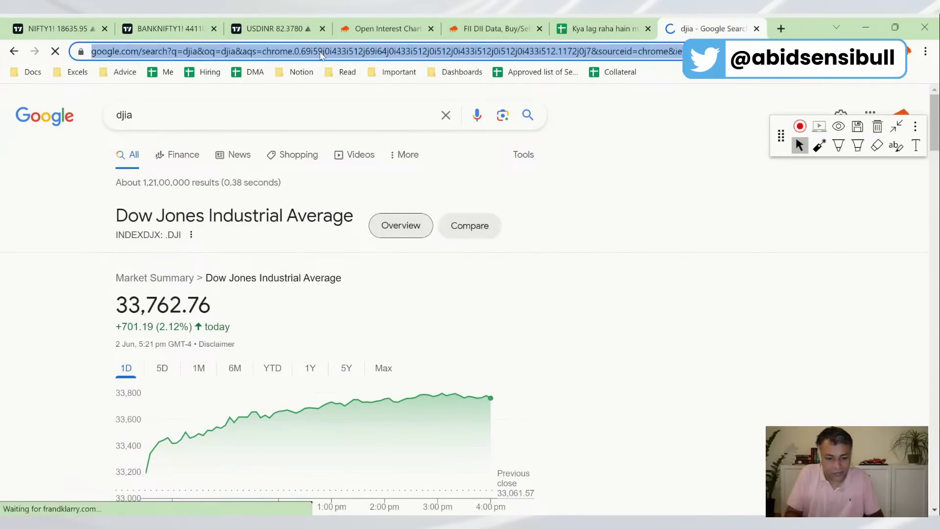
pyautogui.write('s and p 500')
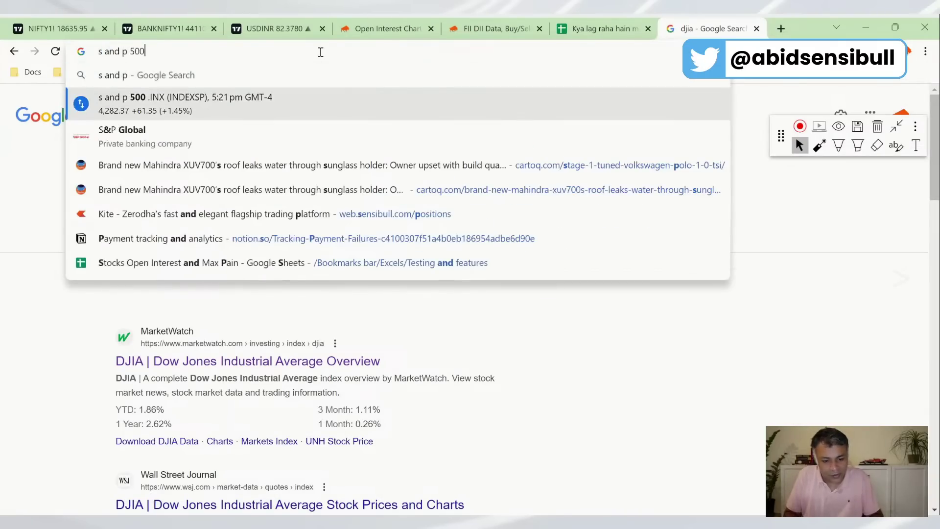
pyautogui.press('Return')
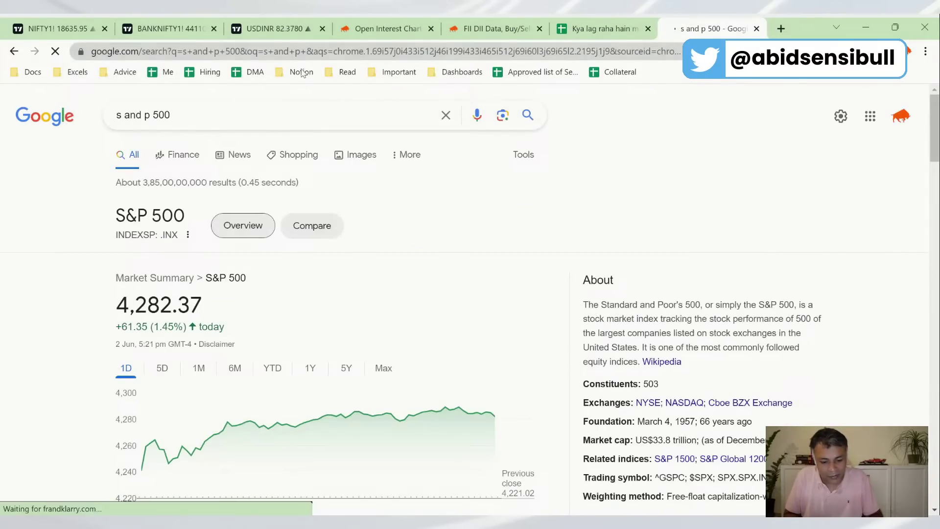
pyautogui.click(276, 53)
pyautogui.write('nas')
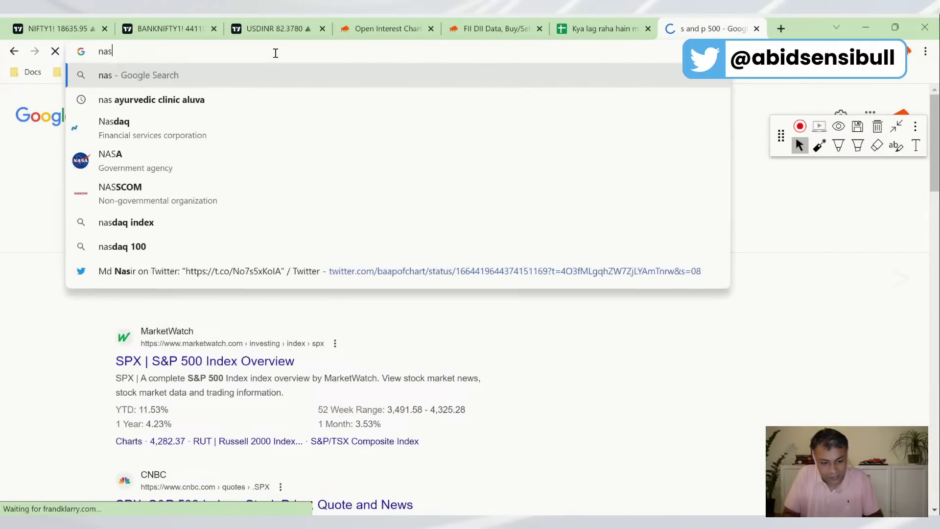
pyautogui.write('daq price')
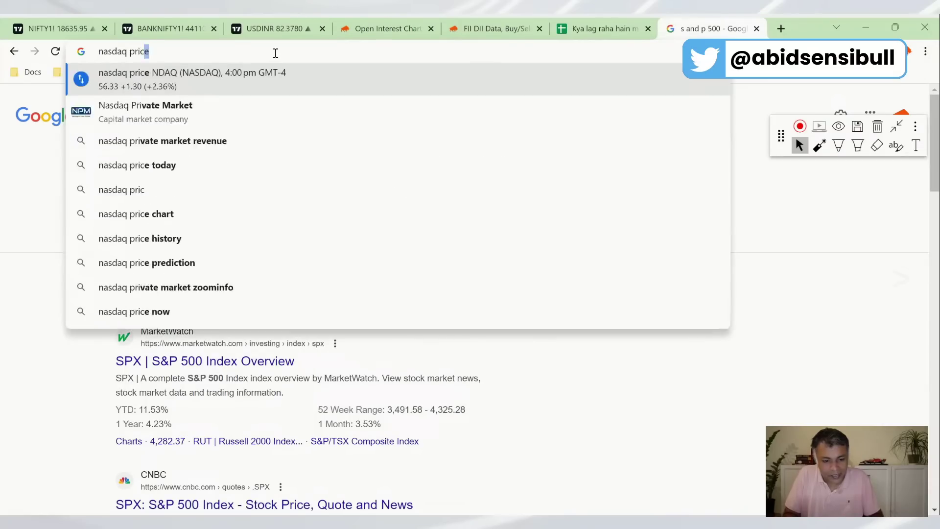
pyautogui.press('Return')
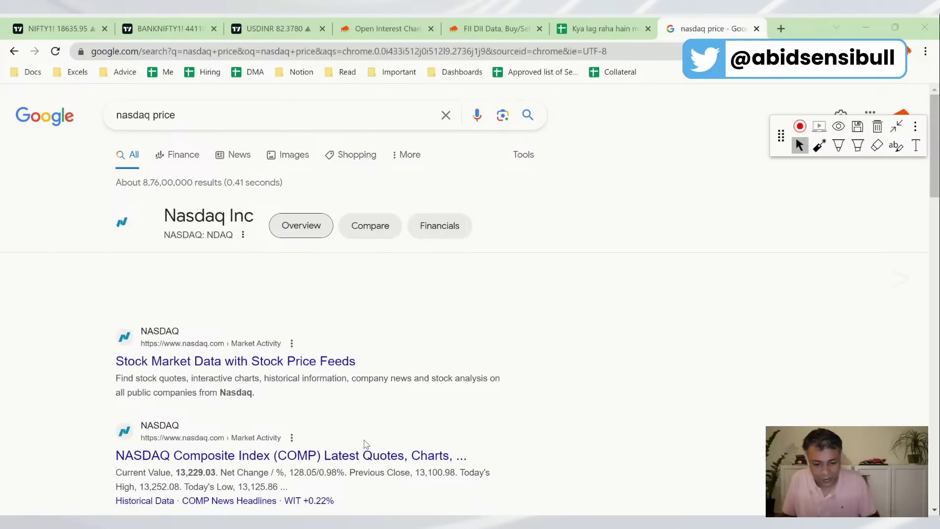
pyautogui.hotkey('ctrl', 'w')
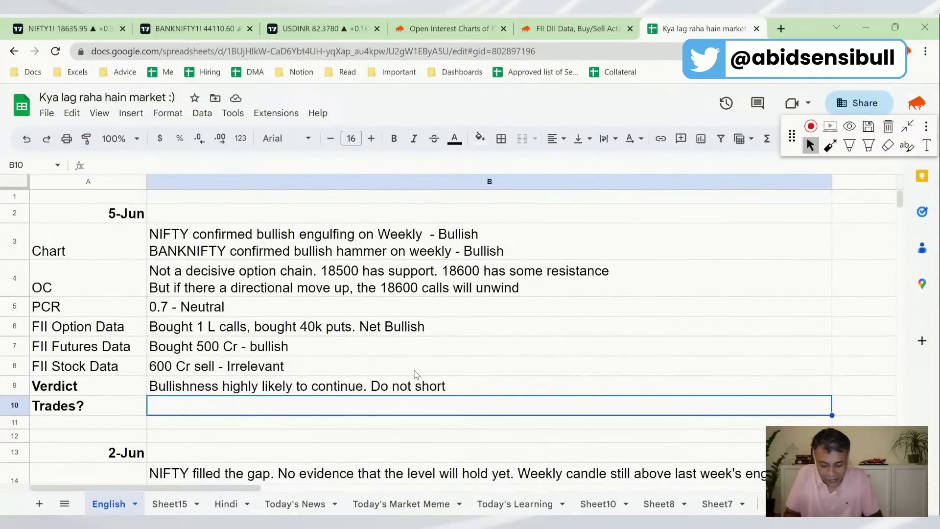
# Enter 'Buy on dips. Bull Calls spreads, Buy naked calls with limited quantity for breakout' in B10
pyautogui.write('Buy ')
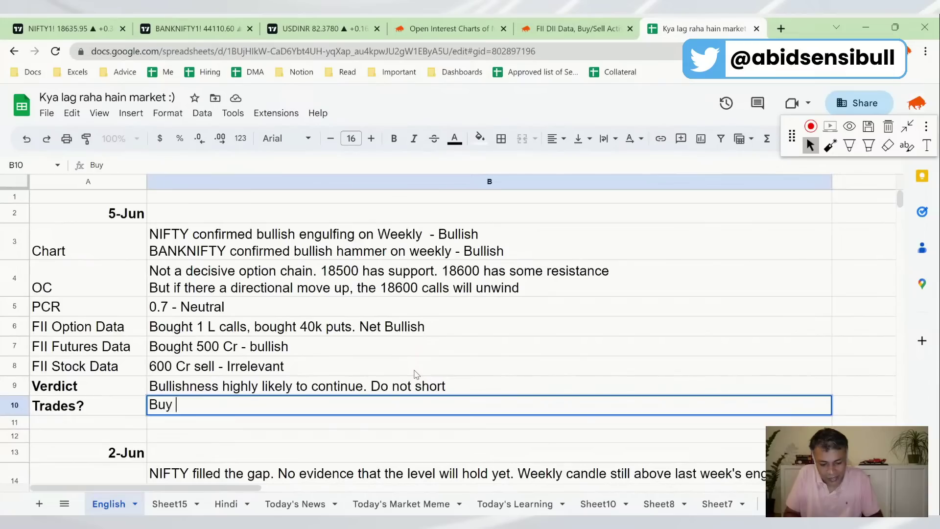
pyautogui.write('on dips.')
pyautogui.press('Return')
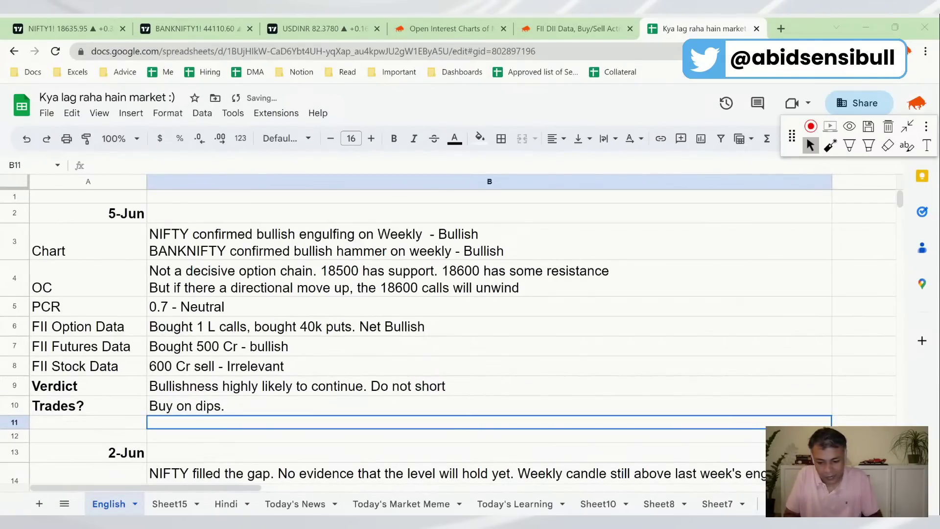
pyautogui.press('Up')
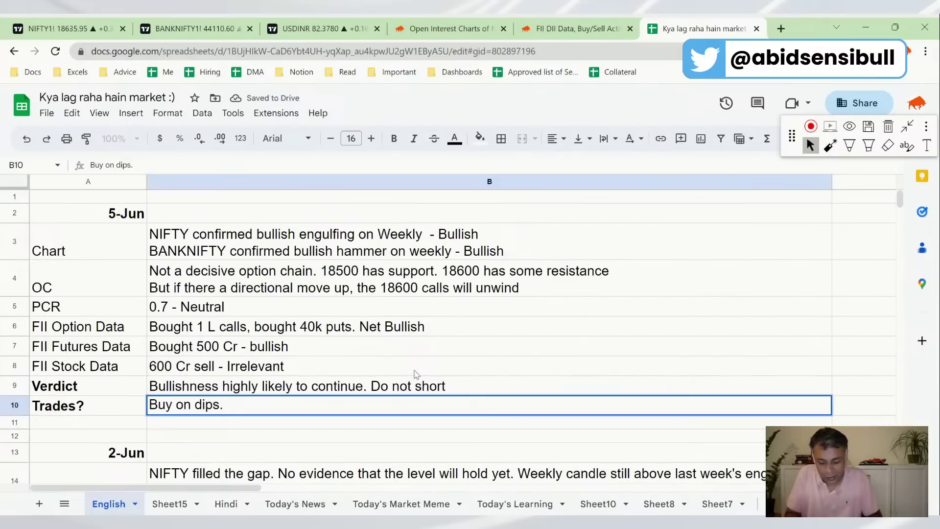
pyautogui.write('Bull Cal')
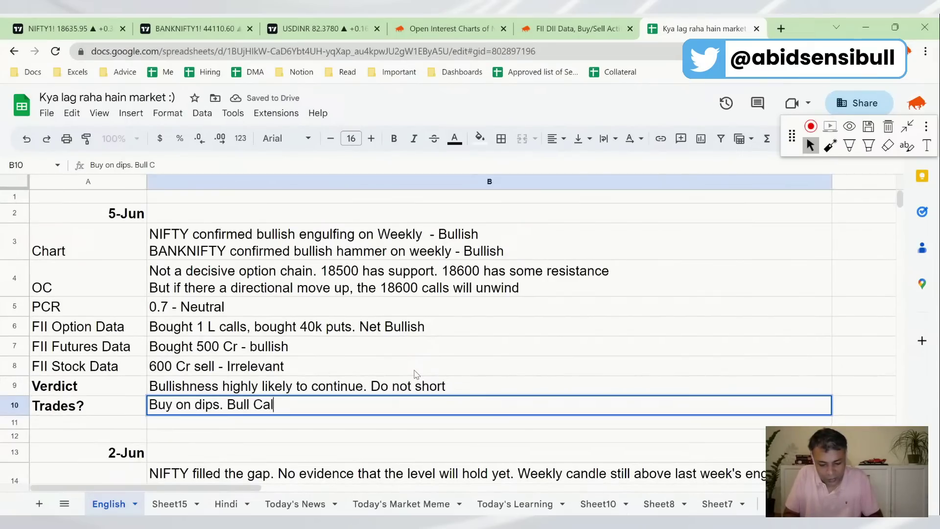
pyautogui.write('ls sprea')
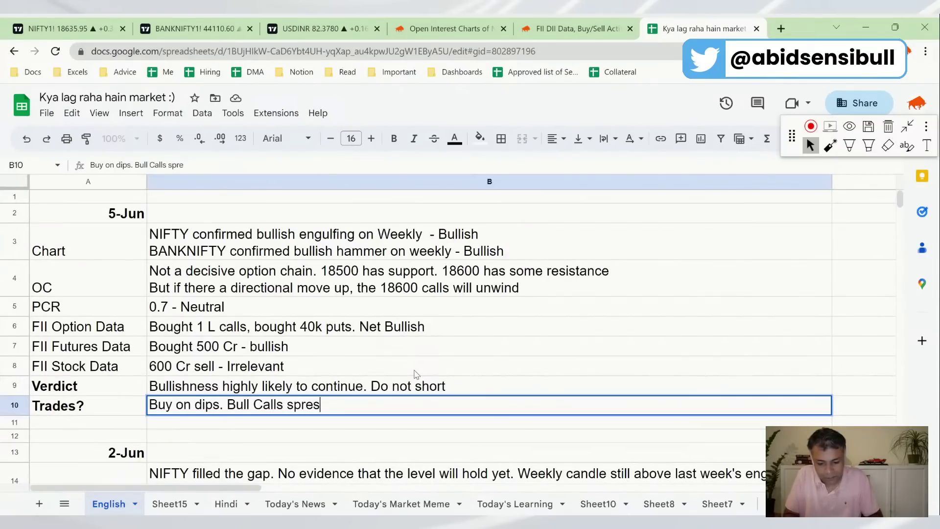
pyautogui.write('ds, ')
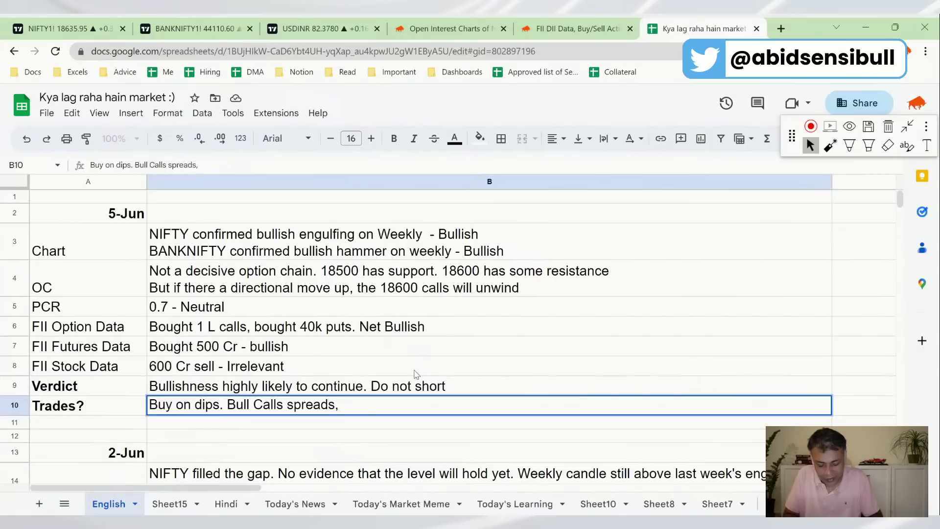
pyautogui.write('Buy n')
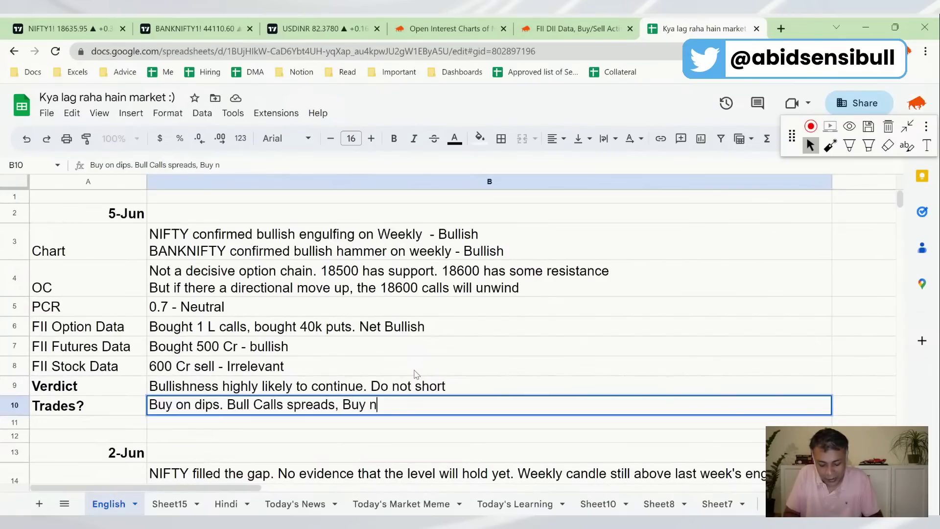
pyautogui.write('aked calls with ')
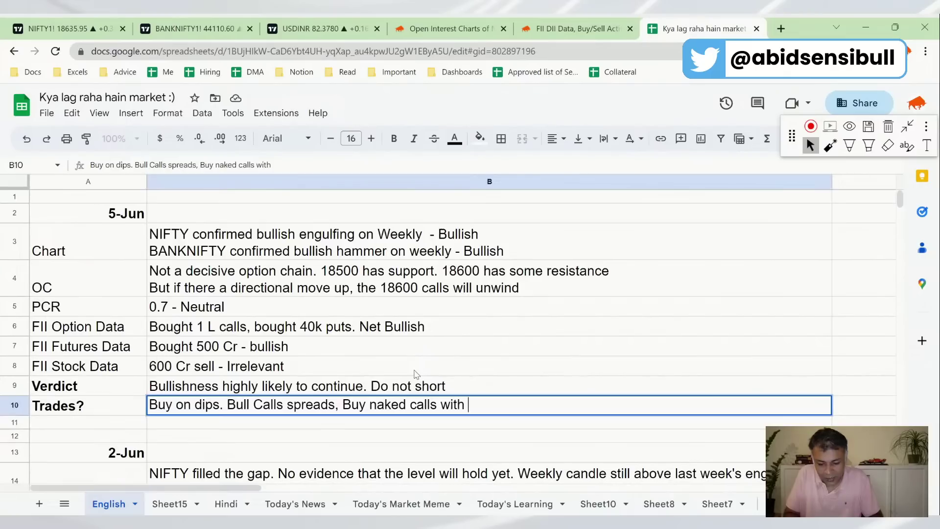
pyautogui.write('limited quan')
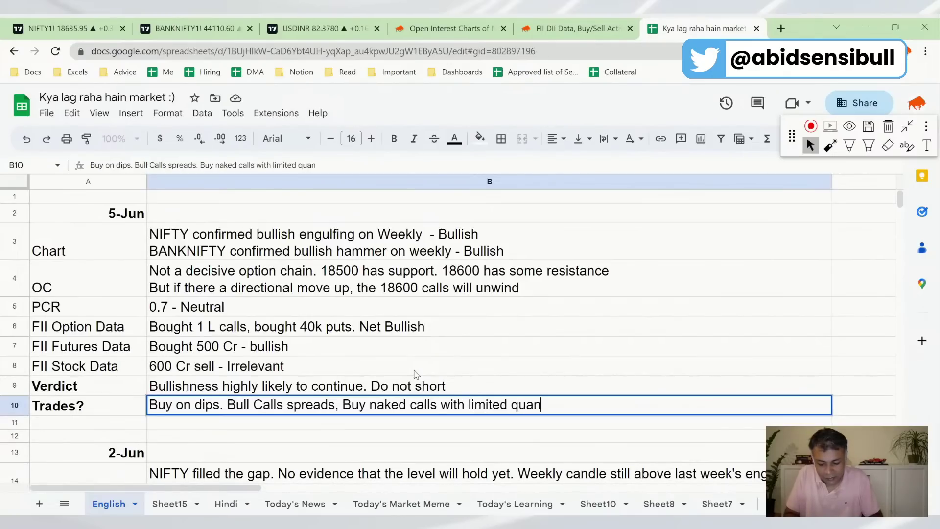
pyautogui.write('tity ')
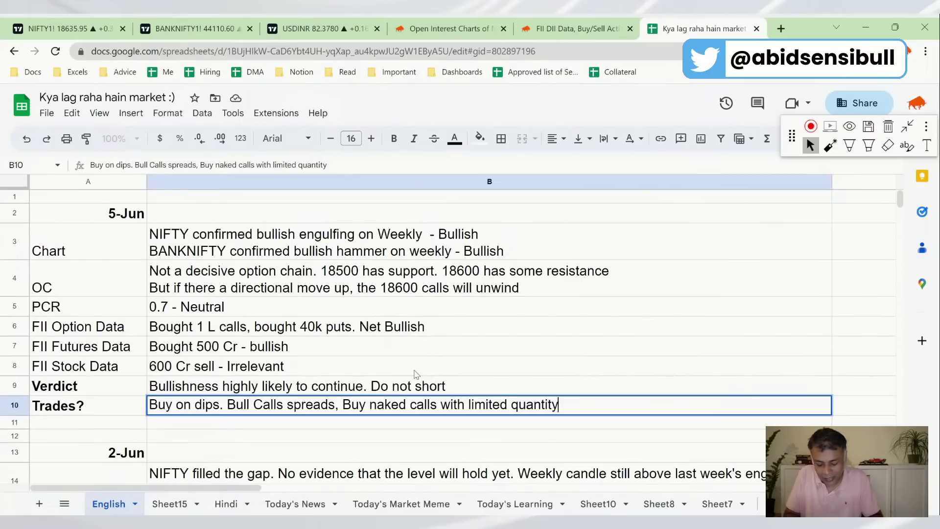
pyautogui.write('for breakout')
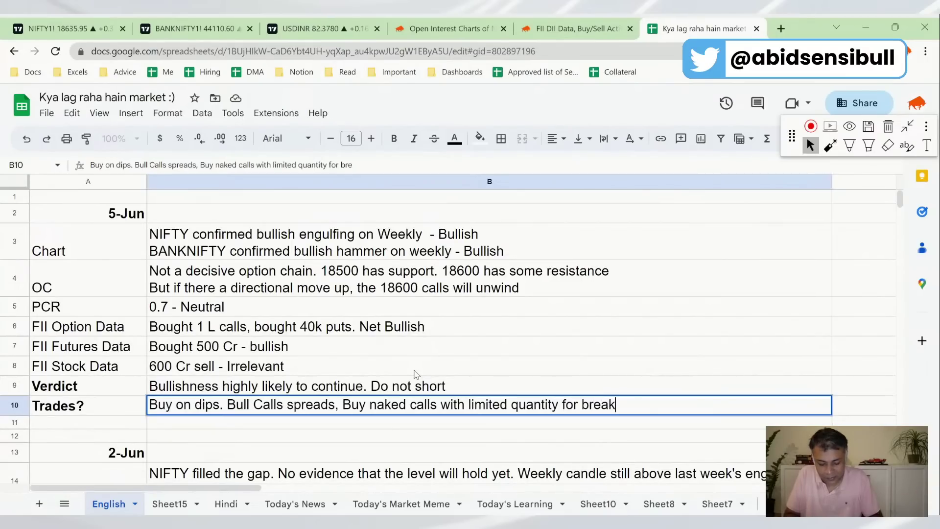
pyautogui.press('Return')
pyautogui.press('Up')
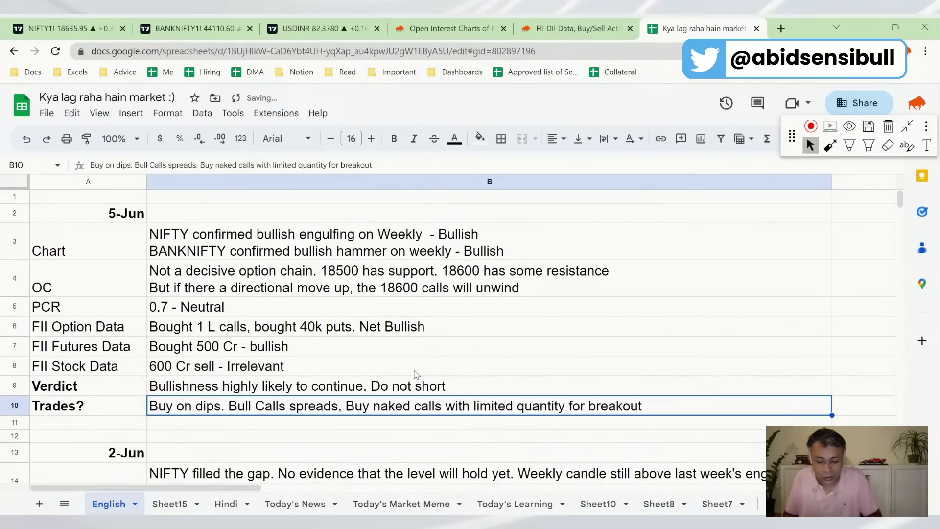
pyautogui.click(69, 28)
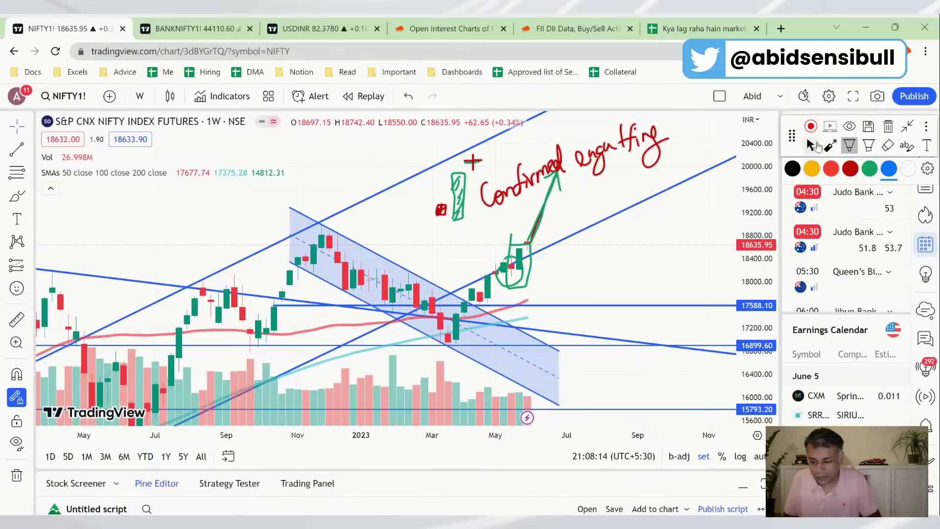
# Place a horizontal line at the November high, about 18994, on the NIFTY weekly chart
pyautogui.click(809, 145)
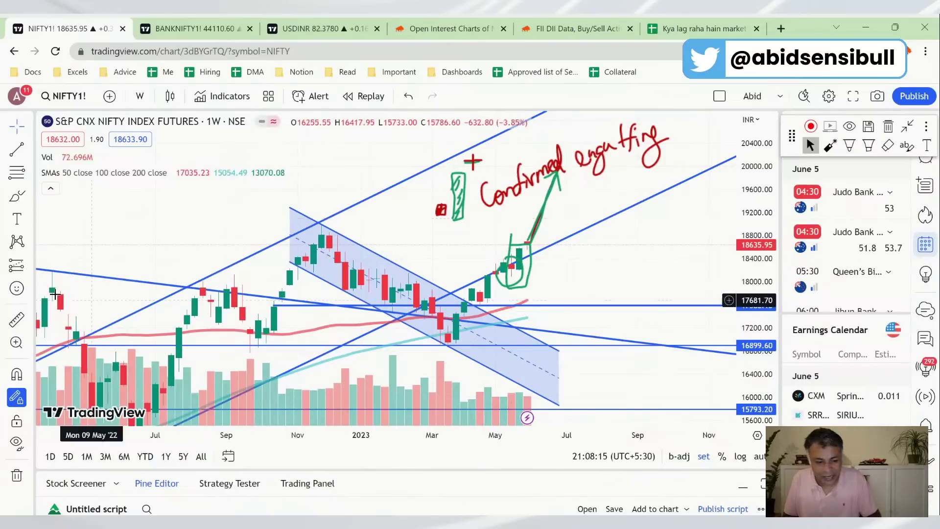
pyautogui.click(16, 152)
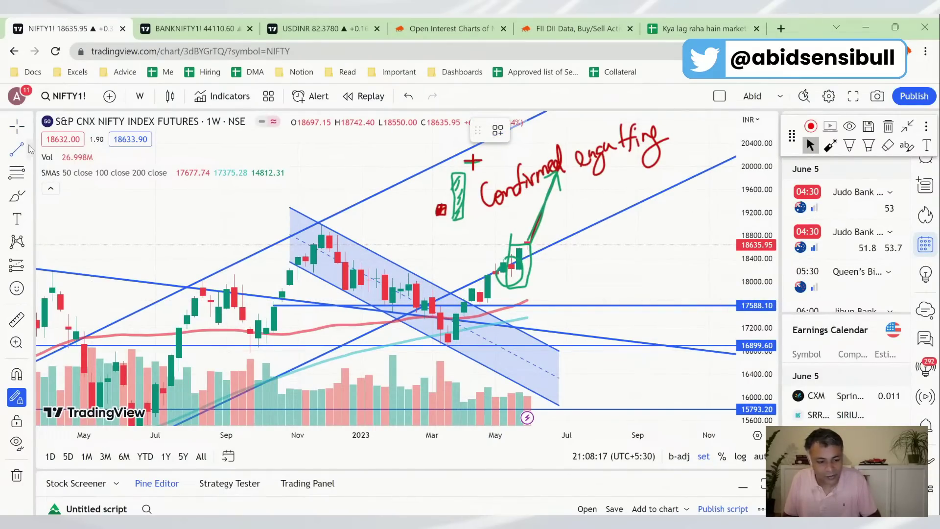
pyautogui.click(31, 148)
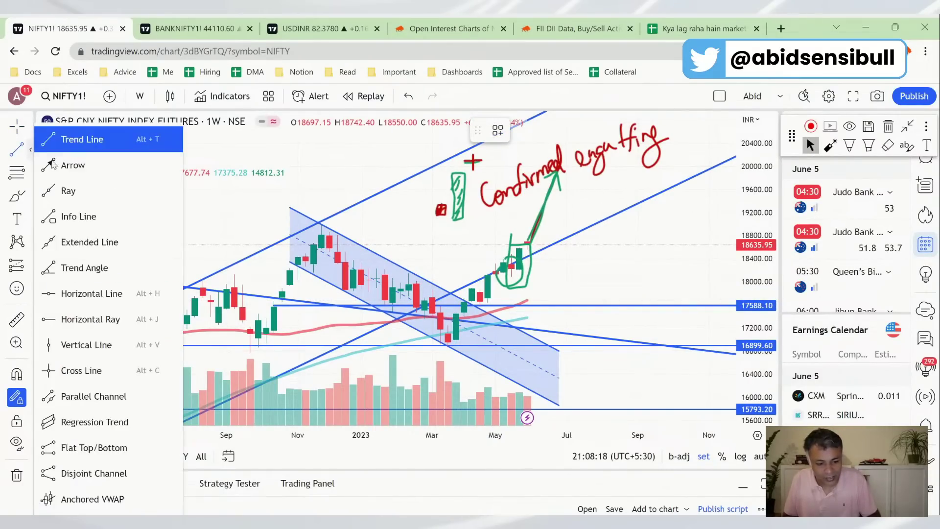
pyautogui.click(91, 294)
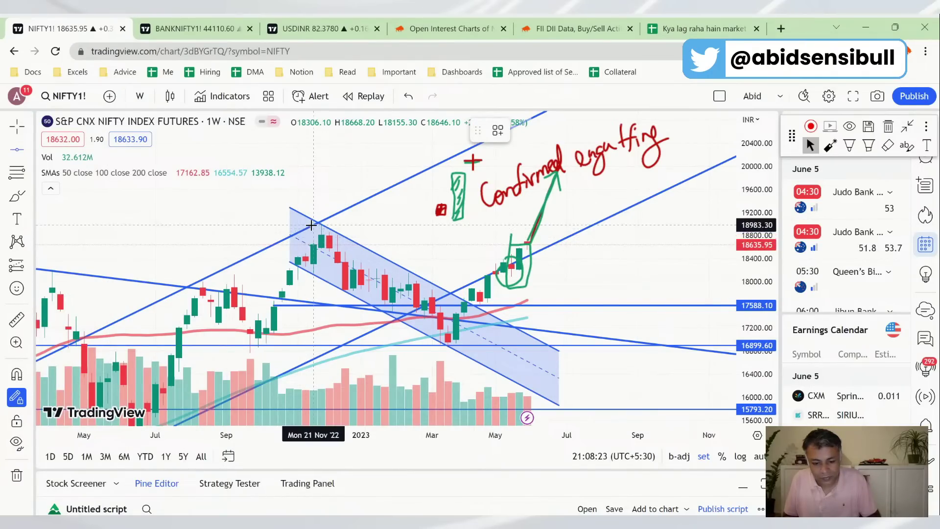
pyautogui.click(386, 225)
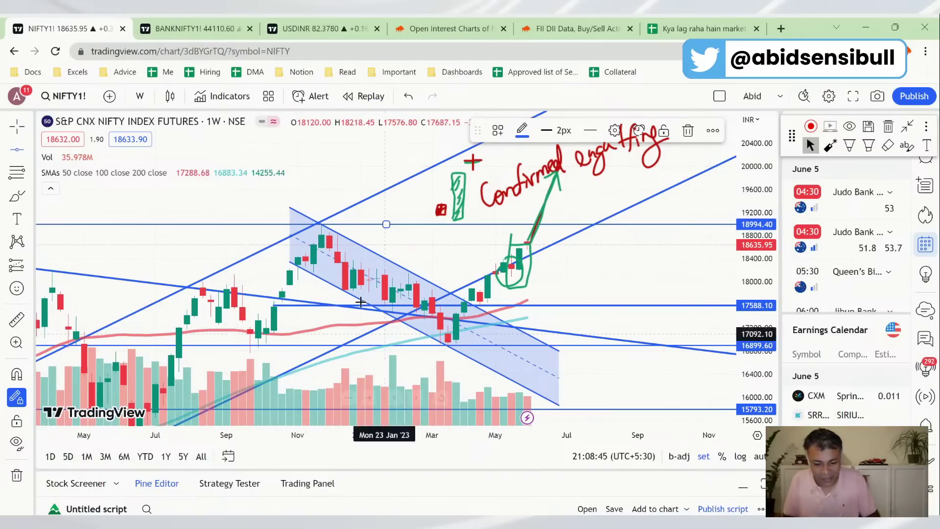
# Scroll the market sheet between the finished 5-Jun block and the 2-Jun notes to compare them
pyautogui.click(704, 28)
pyautogui.scroll(-5, 302, 368)
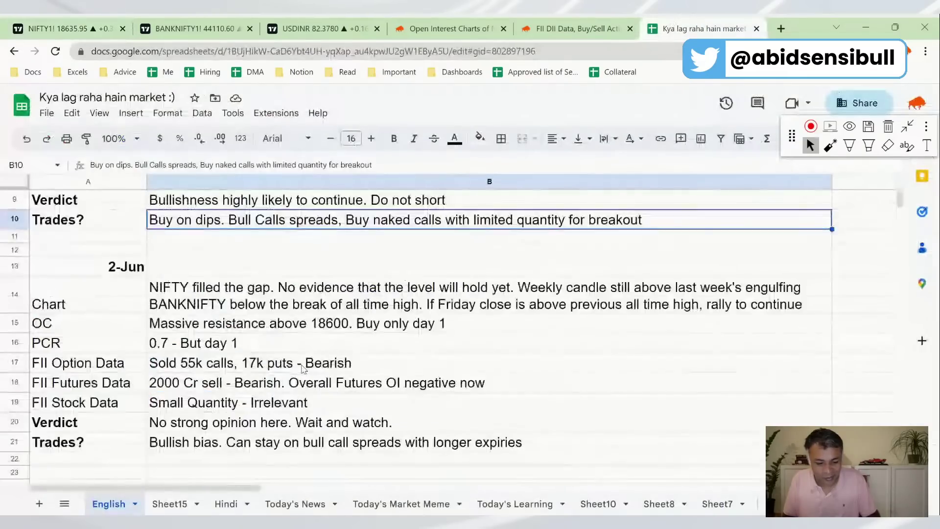
pyautogui.scroll(5, 302, 368)
pyautogui.scroll(-5, 304, 368)
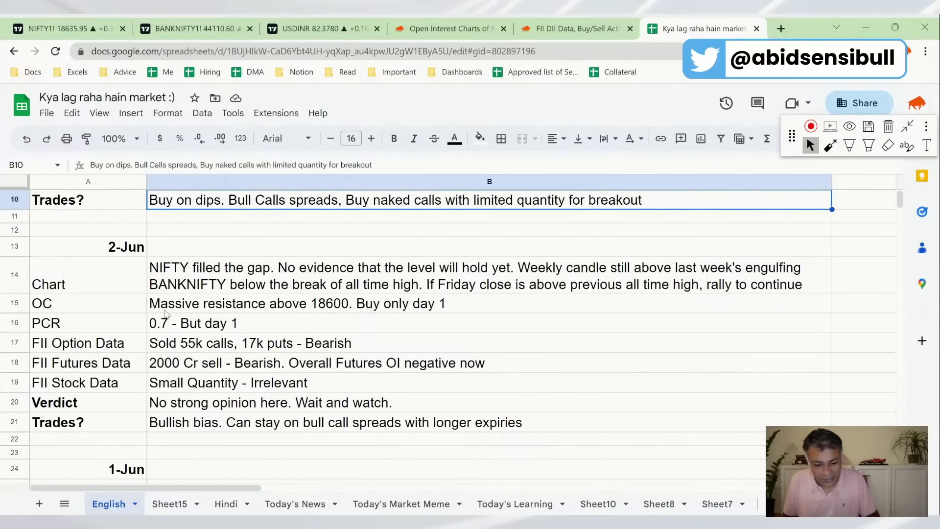
pyautogui.scroll(5, 326, 242)
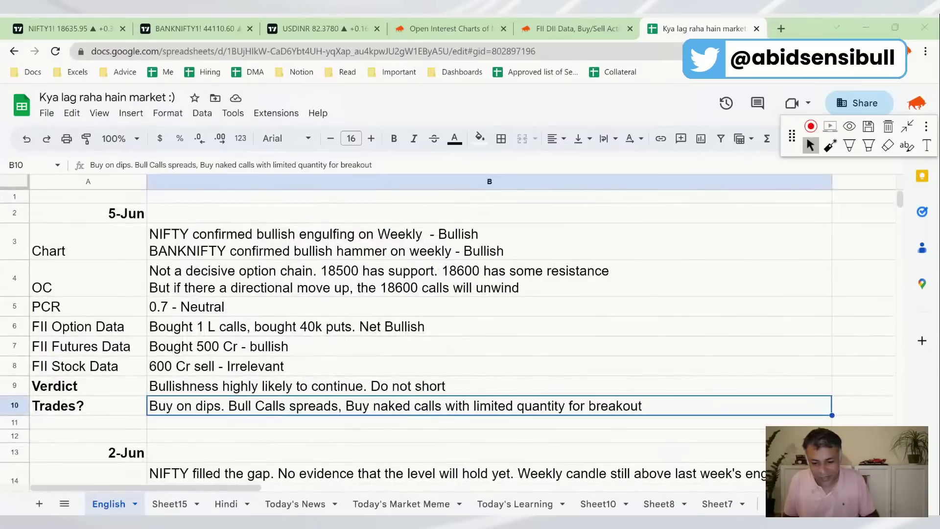